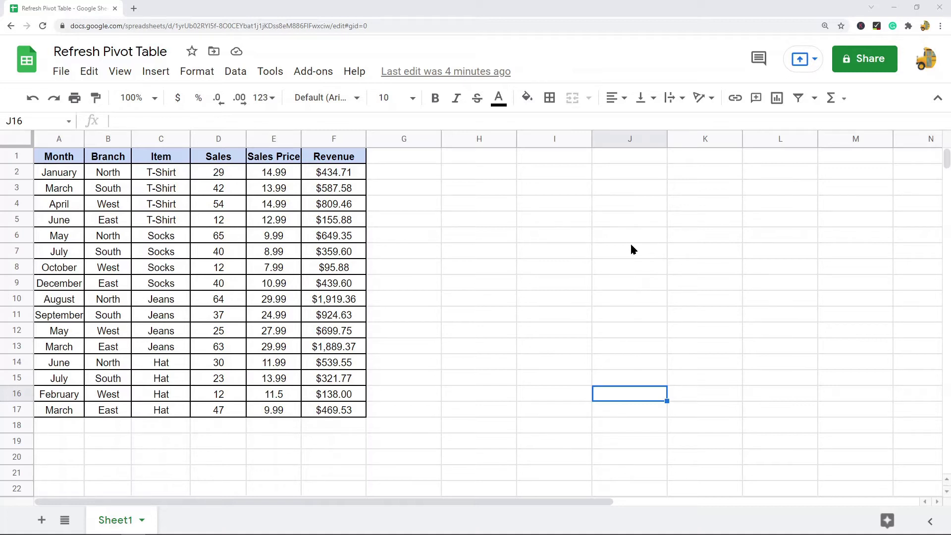
Step: Select the sixteen-record sales range and insert a pivot table on a new sheet
drag(59, 156, 327, 411)
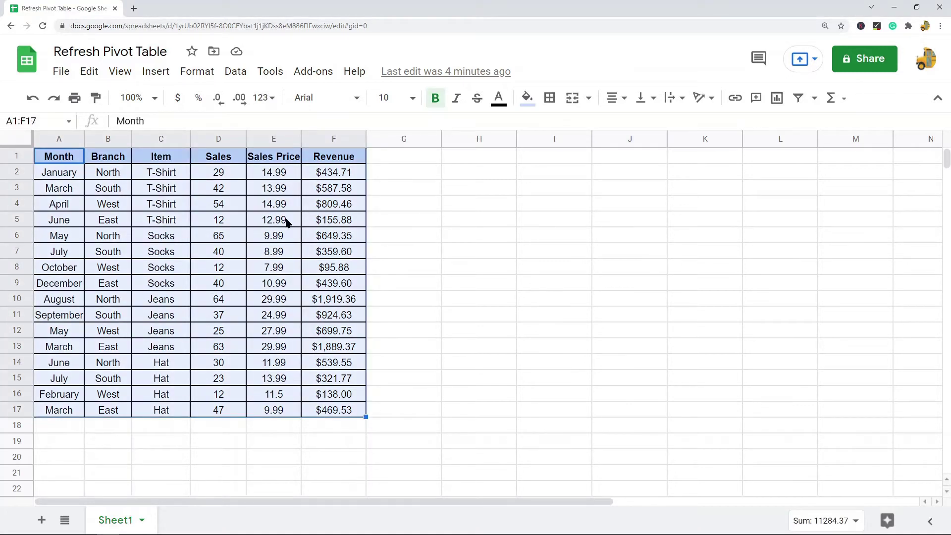
click(235, 71)
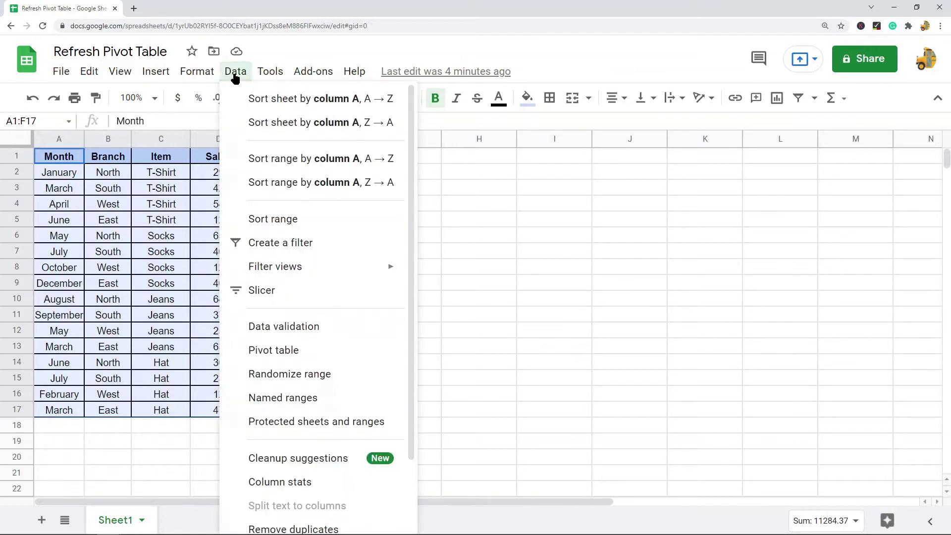
click(273, 349)
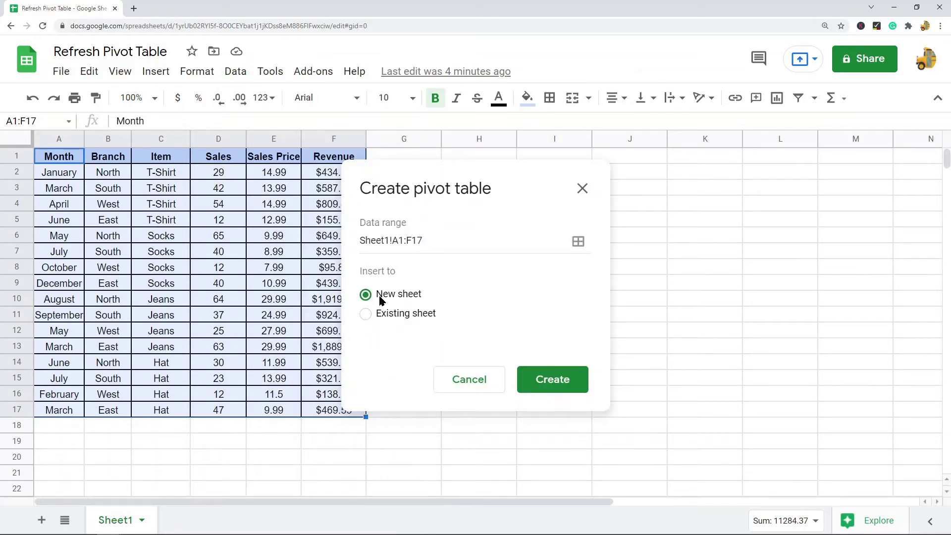
click(547, 381)
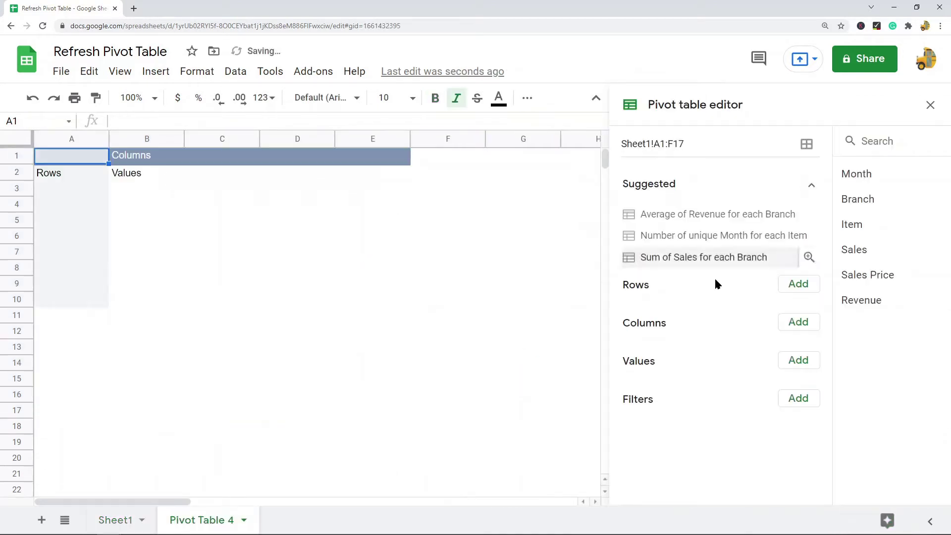
Step: Group pivot rows by Item, add Sales and Revenue sums as values, and widen column C
click(798, 284)
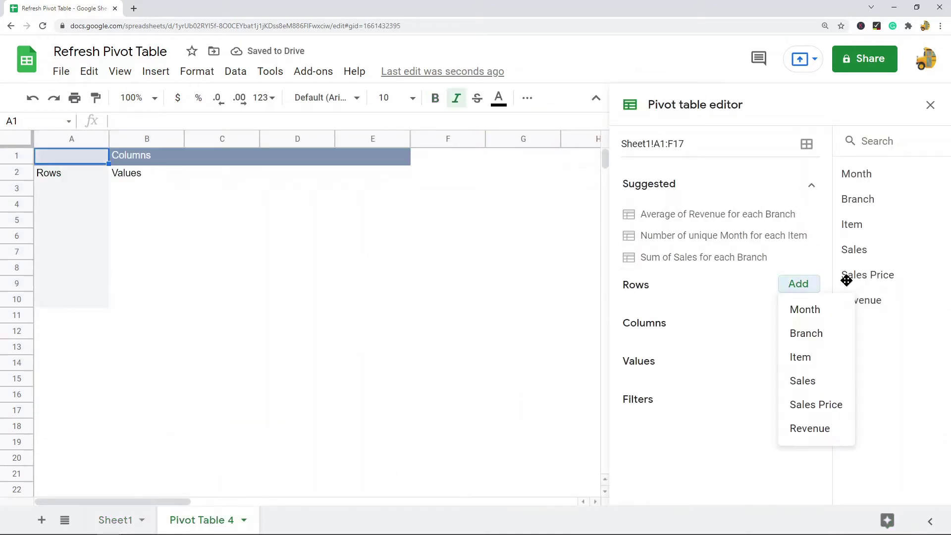
click(800, 358)
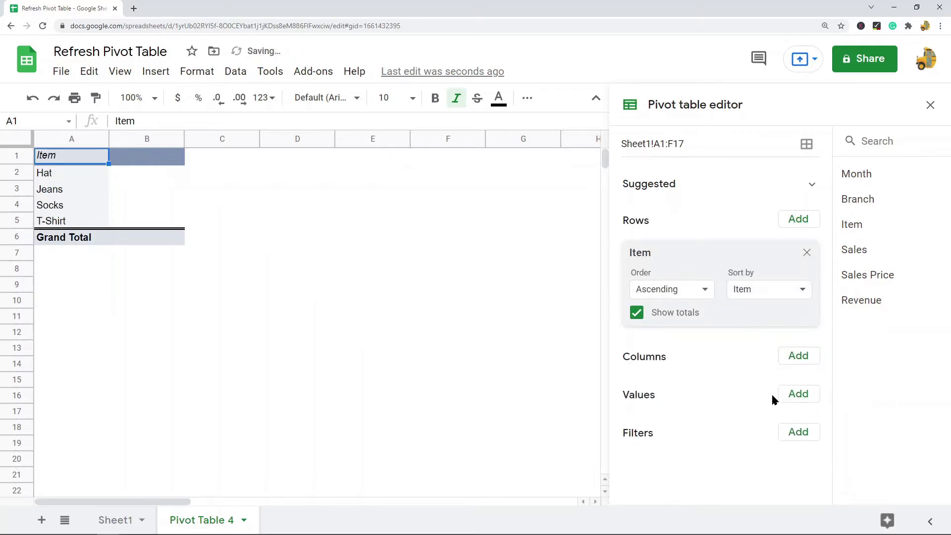
click(798, 394)
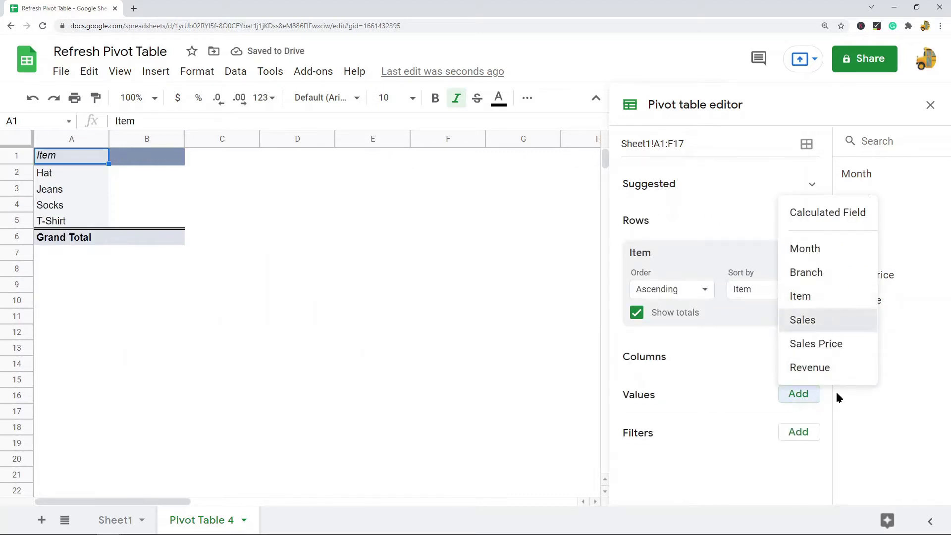
click(819, 319)
click(798, 394)
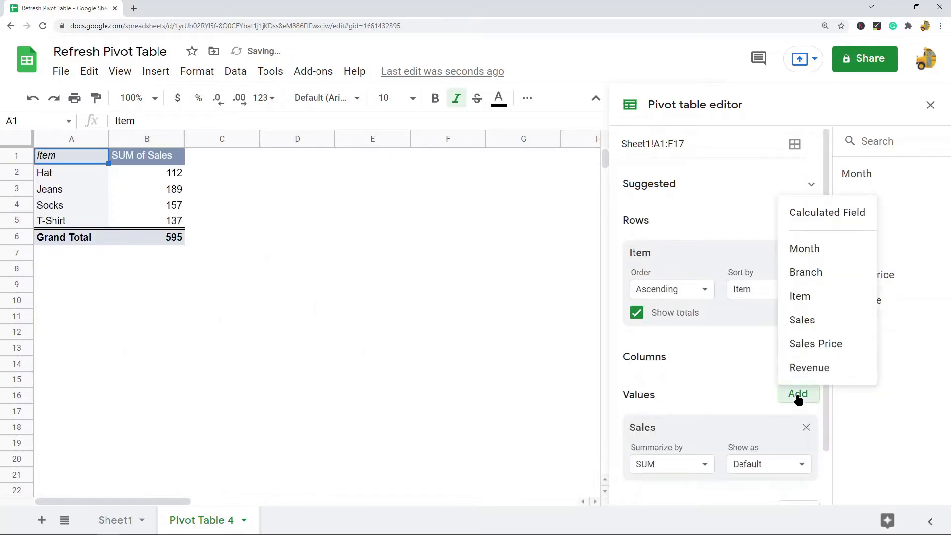
click(820, 367)
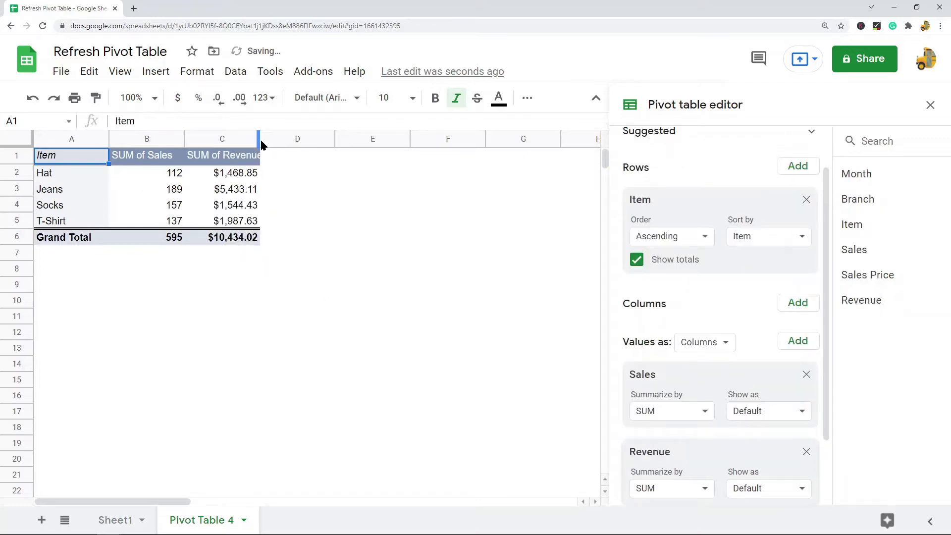
drag(259, 138, 272, 138)
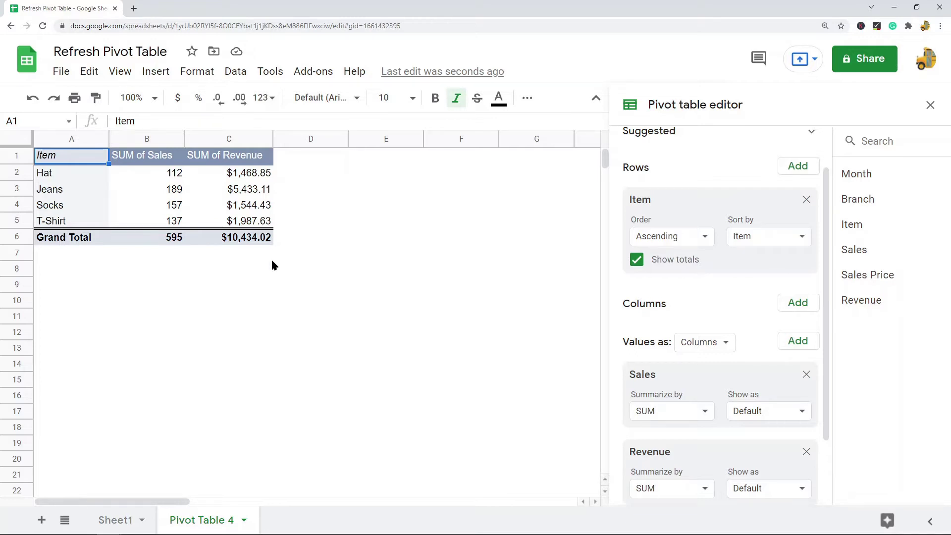
Step: Check the Hat totals, then change June Hat sales in Sheet1 D14 to 130
click(48, 179)
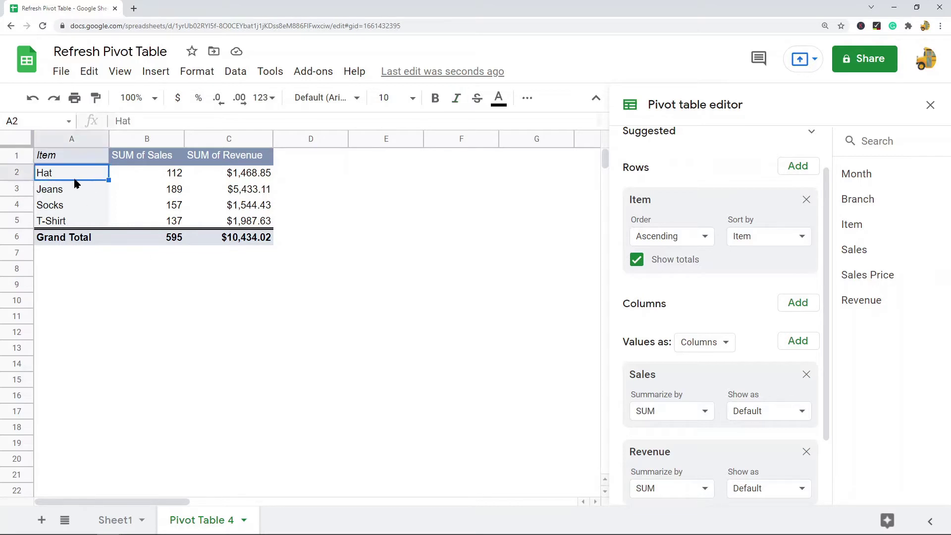
click(171, 178)
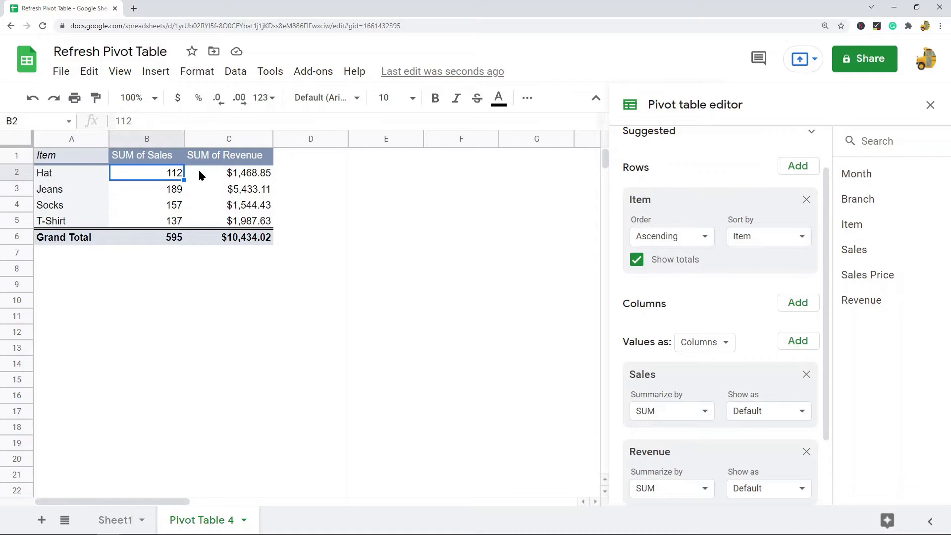
click(117, 518)
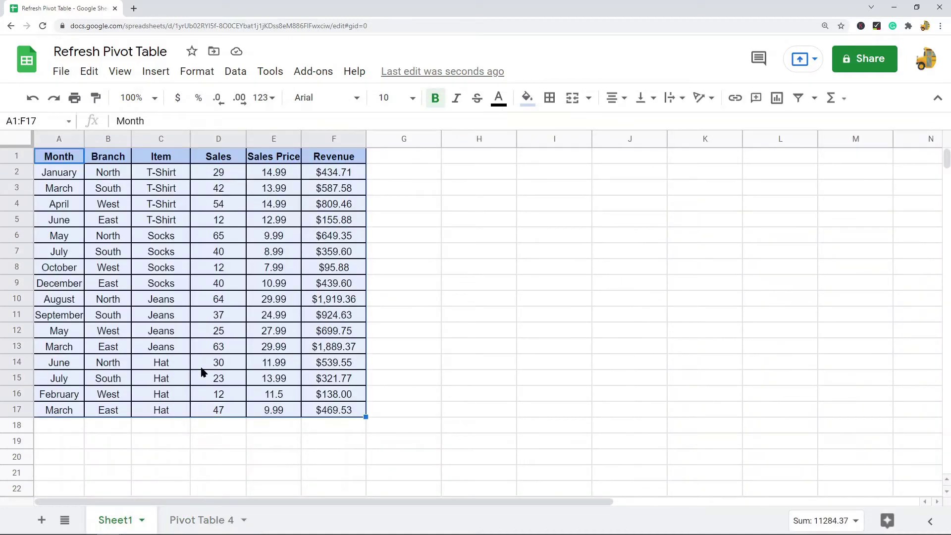
click(228, 365)
double_click(222, 365)
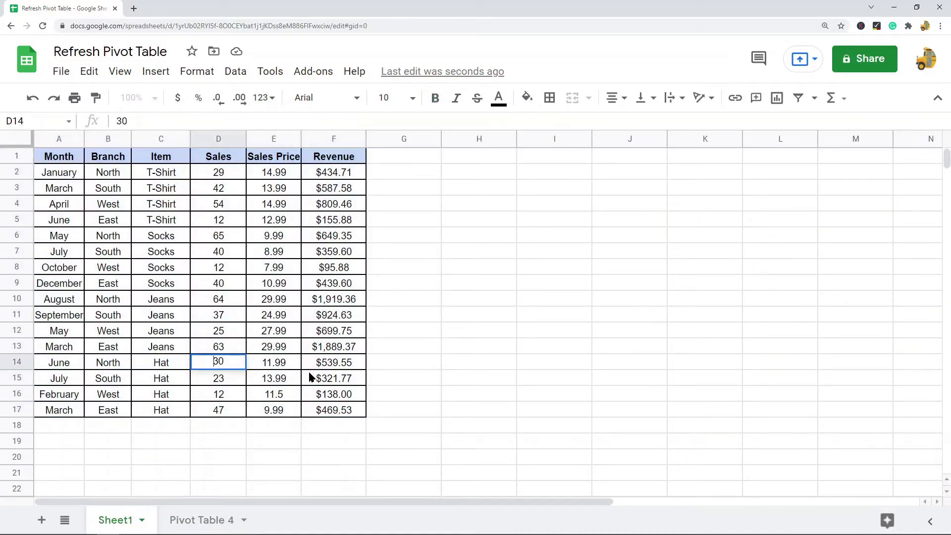
text(1)
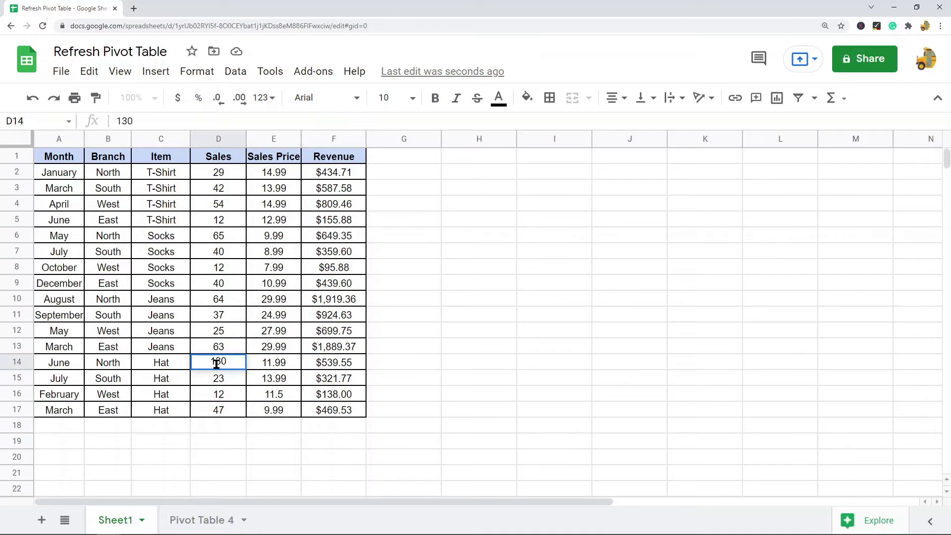
key(Return)
Step: View the updated totals on Pivot Table 4, then restore D14 to 30
click(201, 519)
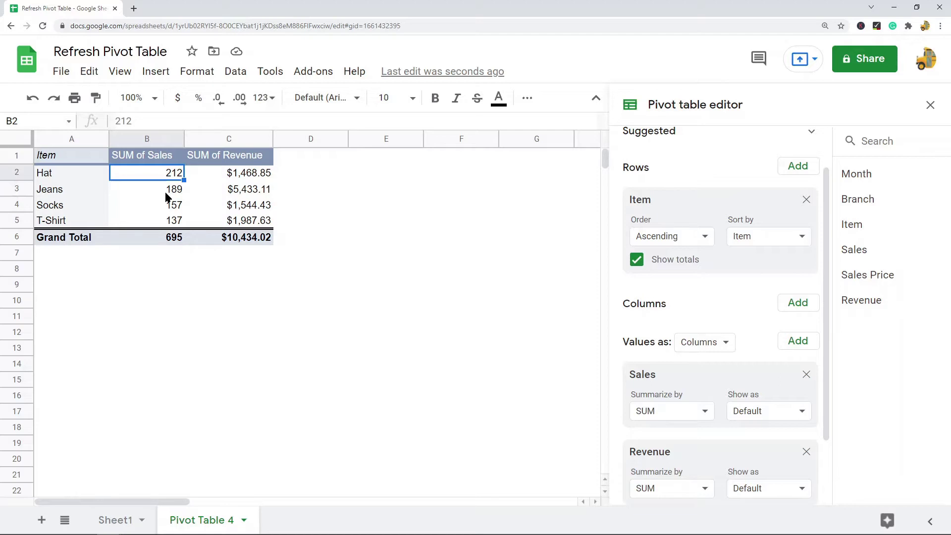
click(120, 520)
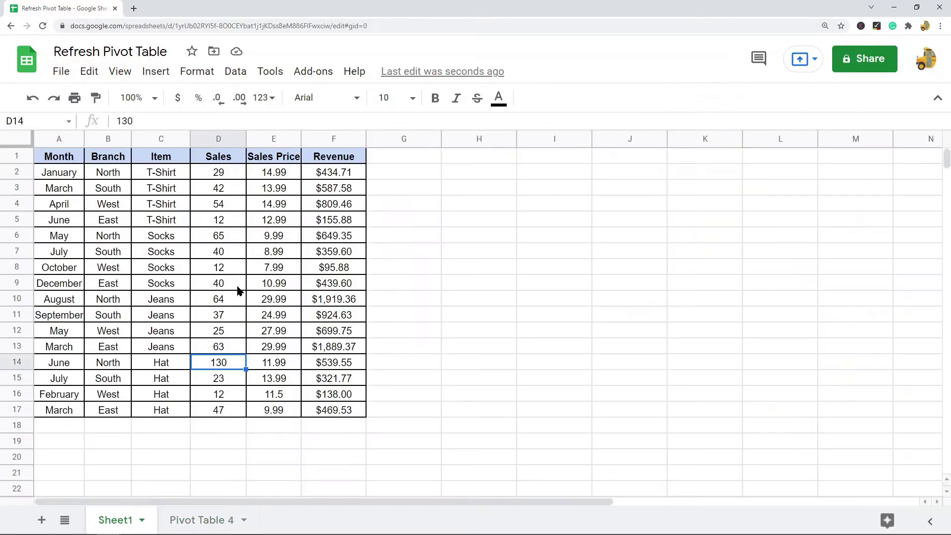
double_click(219, 363)
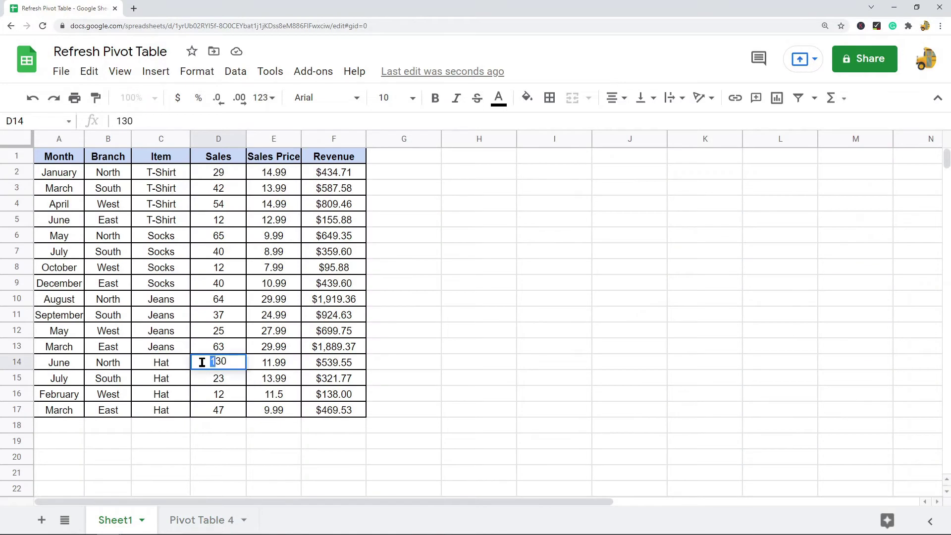
key(Delete)
click(283, 442)
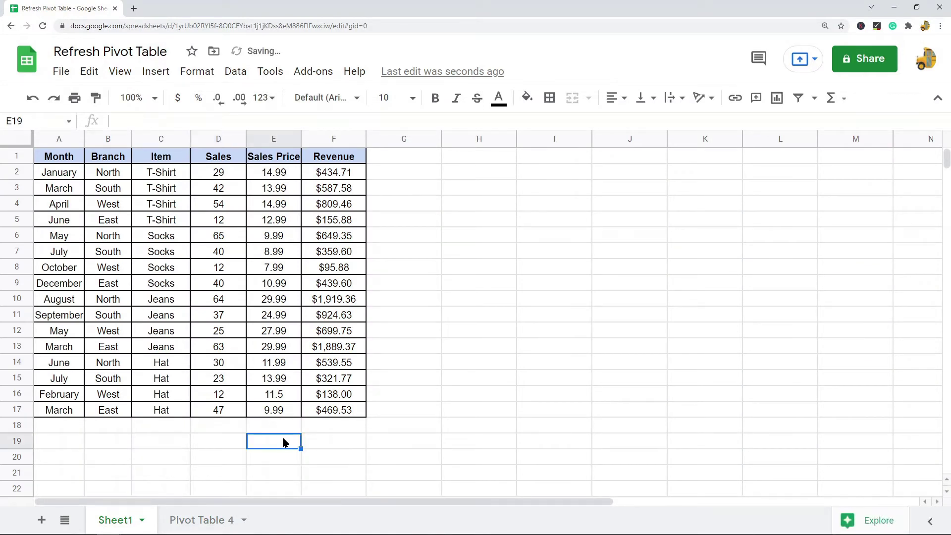
click(206, 519)
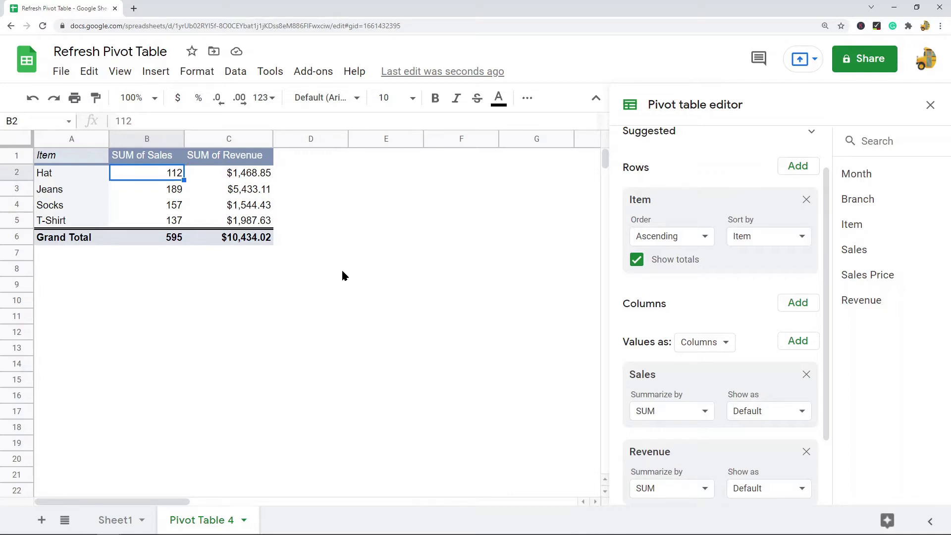
click(115, 520)
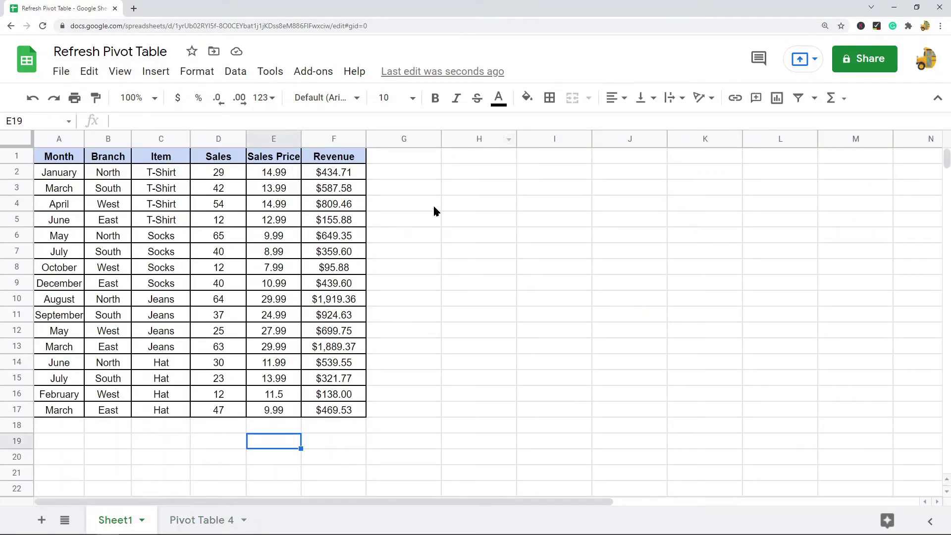
Step: Add a 'Sales Tax' header in G1 and give column G the Revenue column's formatting
click(405, 160)
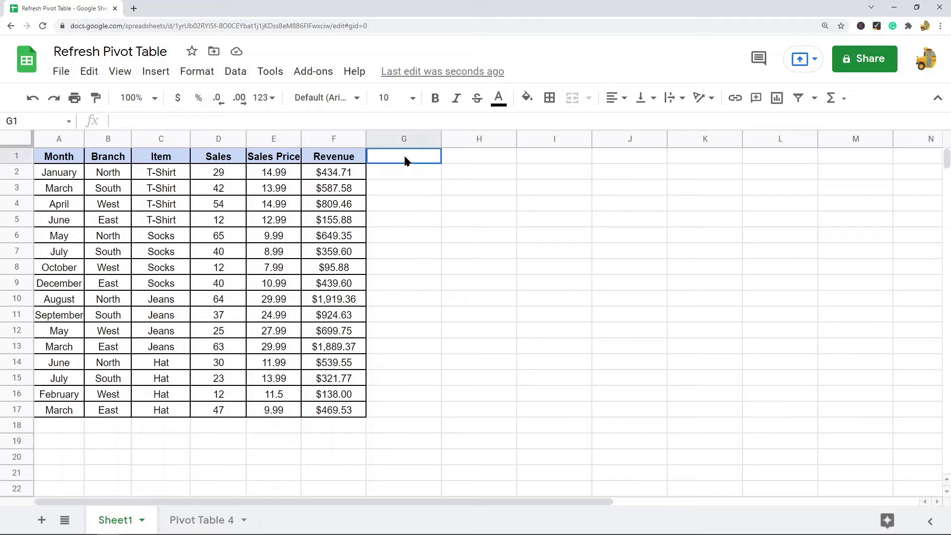
double_click(406, 160)
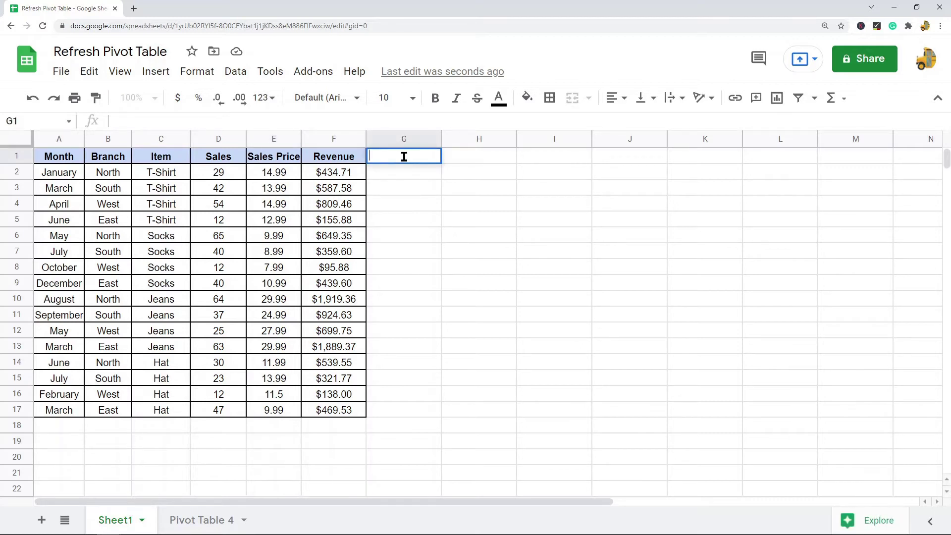
text(Sales Tax)
key(Return)
drag(333, 156, 331, 410)
click(95, 97)
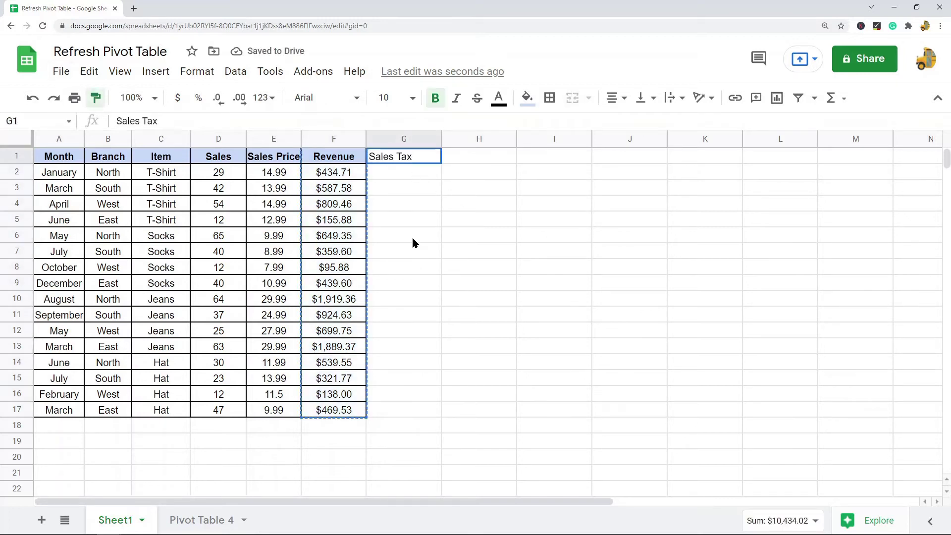
drag(403, 156, 410, 424)
Step: Enter =F2*0.07 in G2 and paste the formula down through G3:G17
double_click(400, 172)
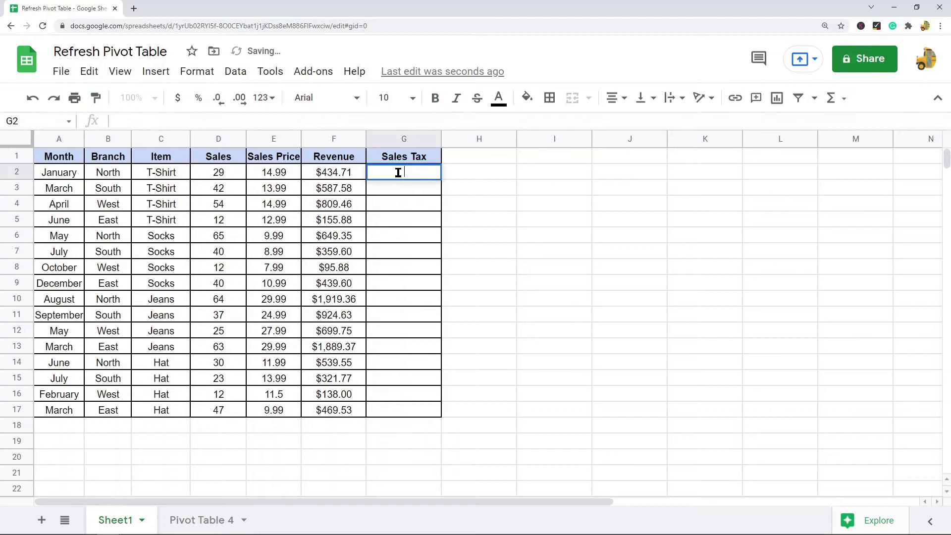
text(=)
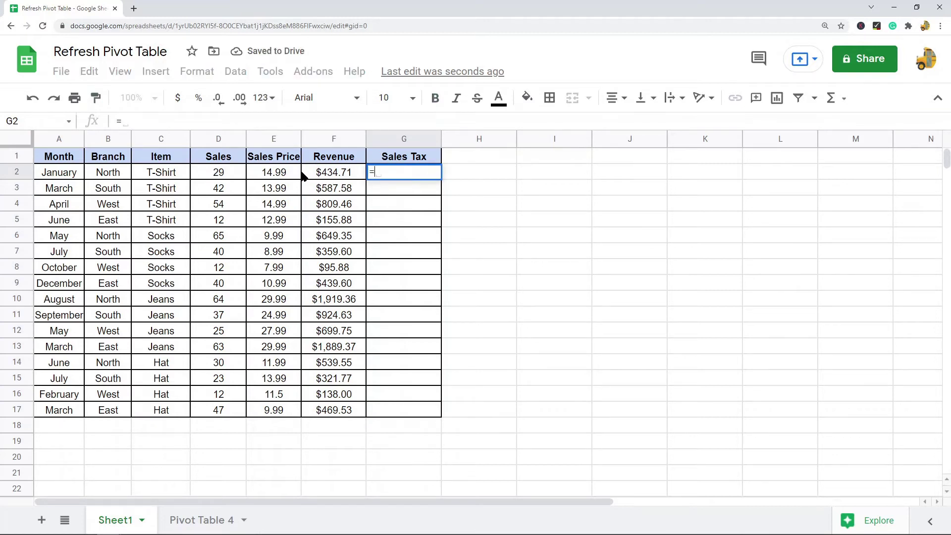
click(340, 176)
text(*)
text(0.07)
key(Return)
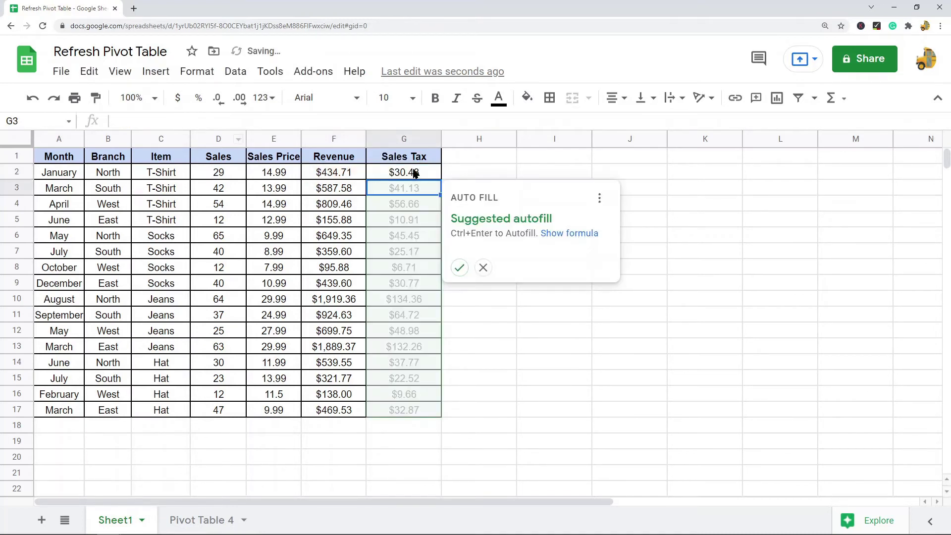
click(403, 172)
key(ctrl+c)
drag(407, 188, 407, 409)
key(ctrl+v)
click(623, 269)
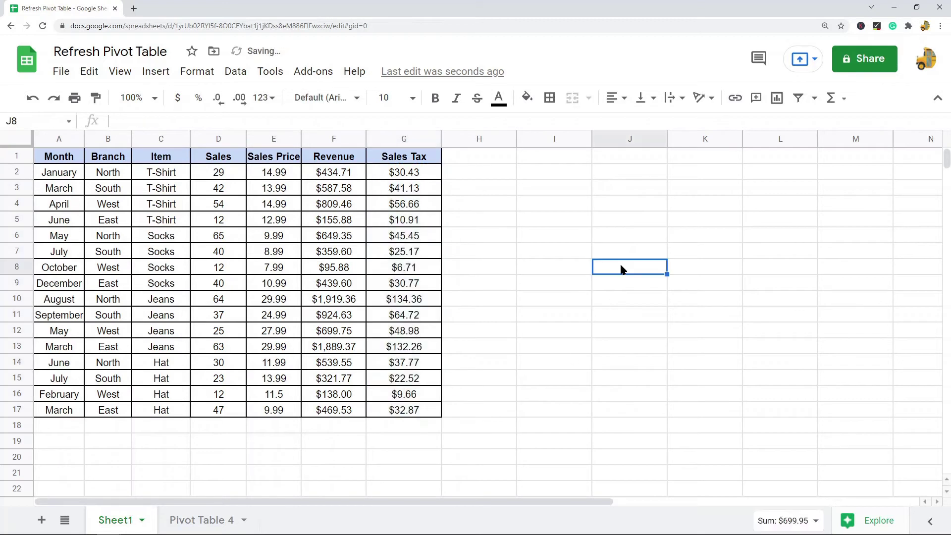
click(199, 519)
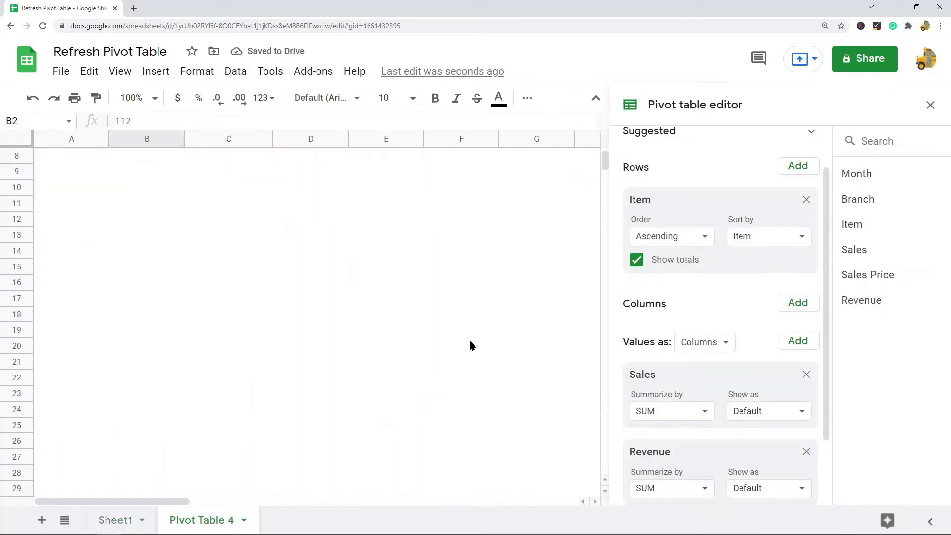
click(798, 340)
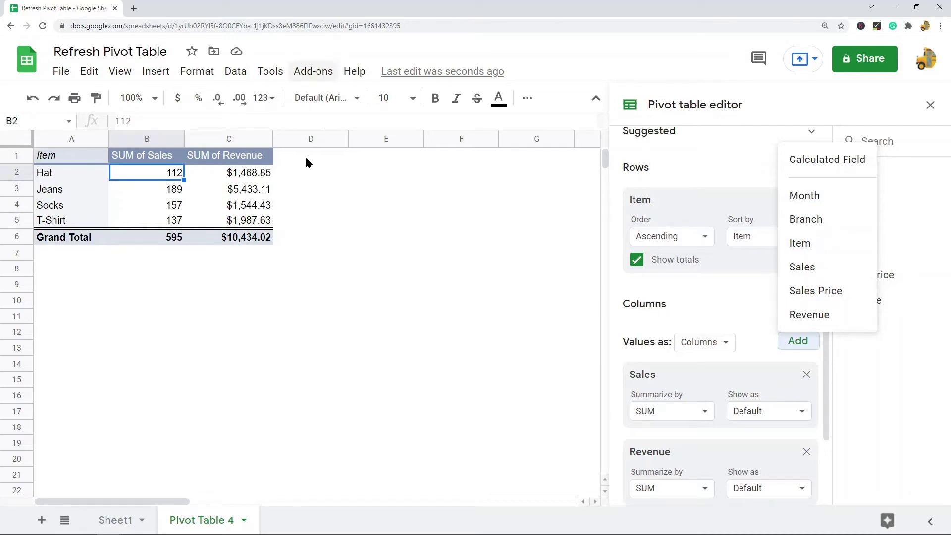
click(115, 519)
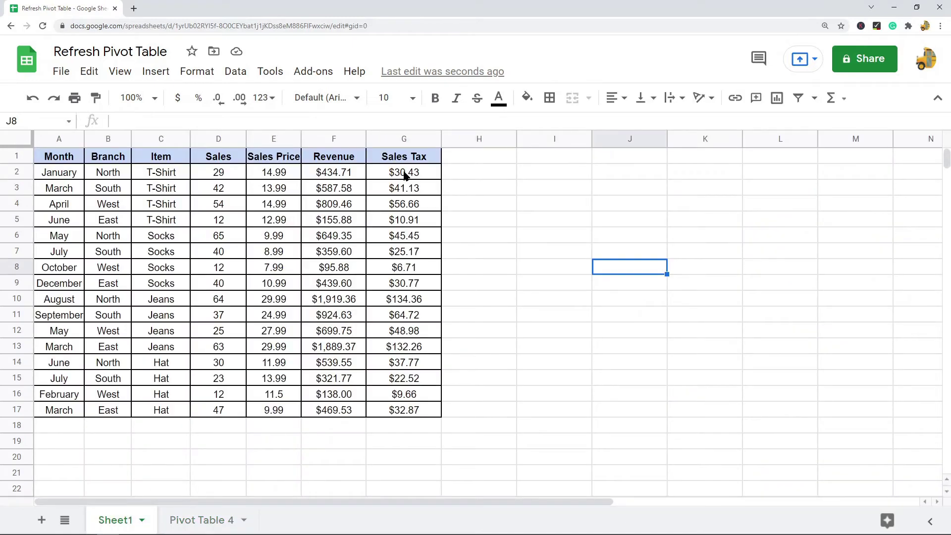
drag(405, 158, 405, 410)
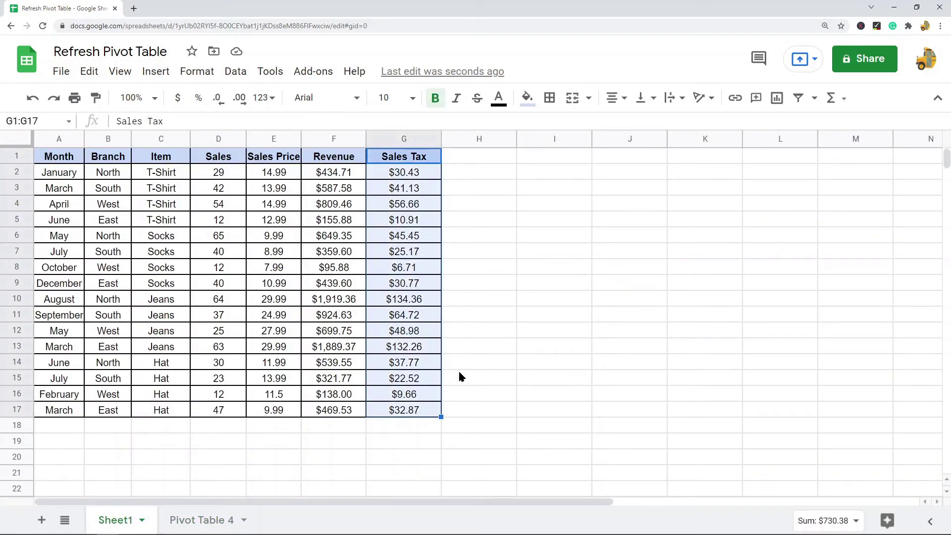
drag(59, 156, 334, 410)
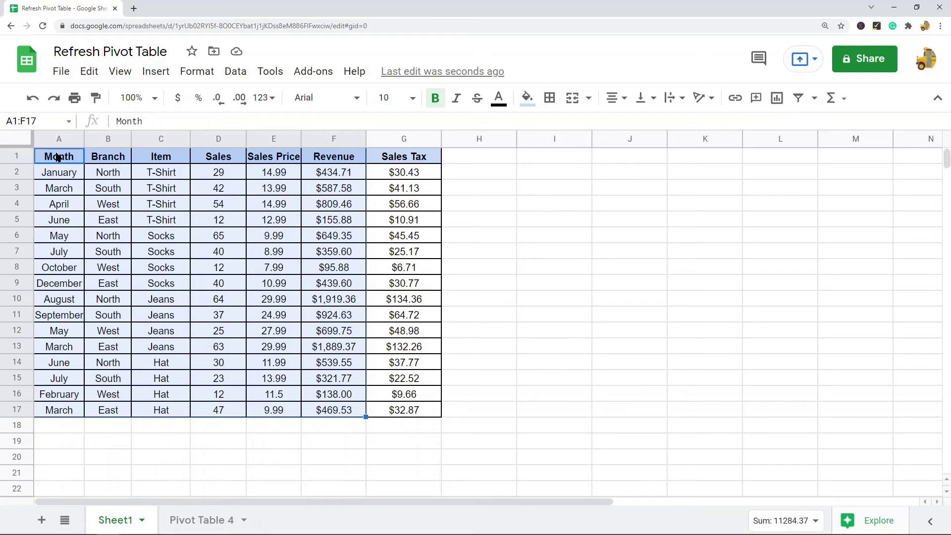
mouse_move(59, 156)
mouse_down()
mouse_move(500, 475)
mouse_move(519, 300)
mouse_up()
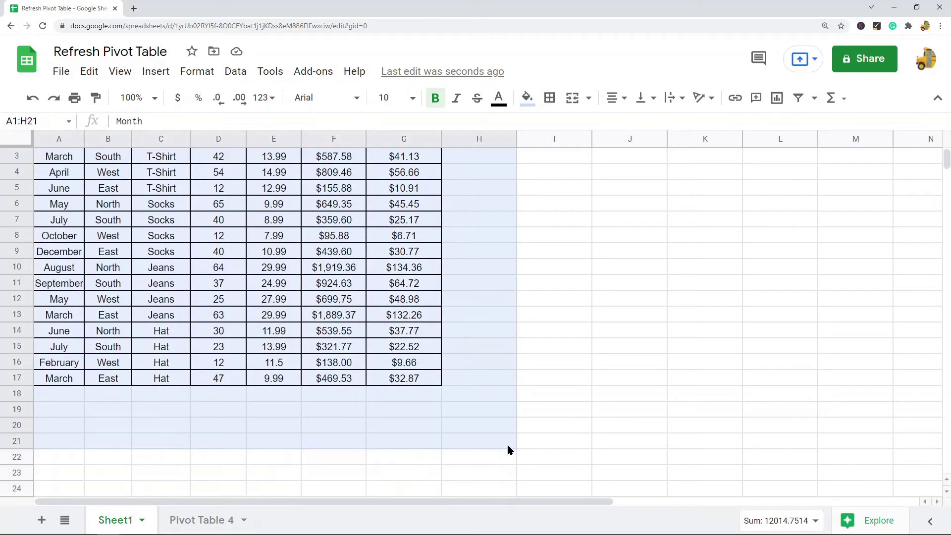
scroll(431, 318, up, 3)
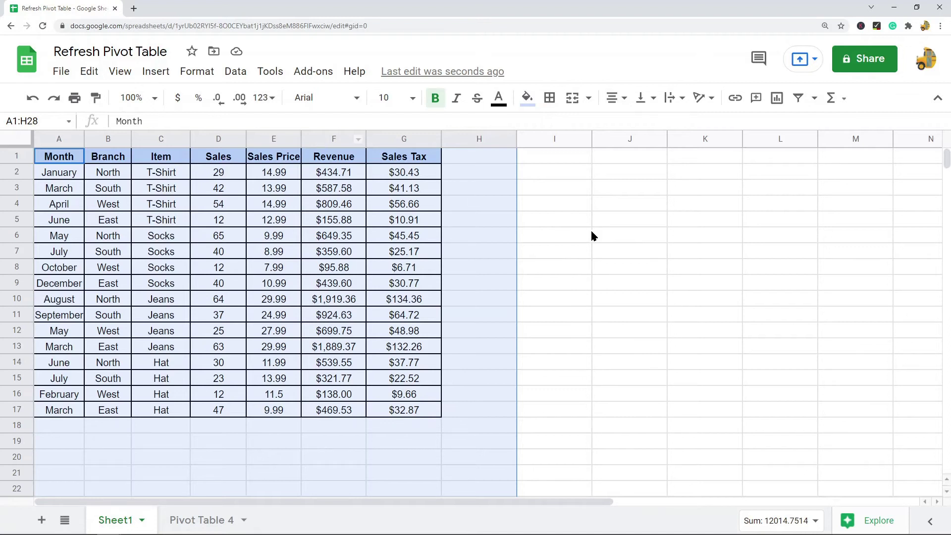
Step: Insert an empty column to the left of Revenue in column F
click(629, 251)
drag(333, 156, 349, 413)
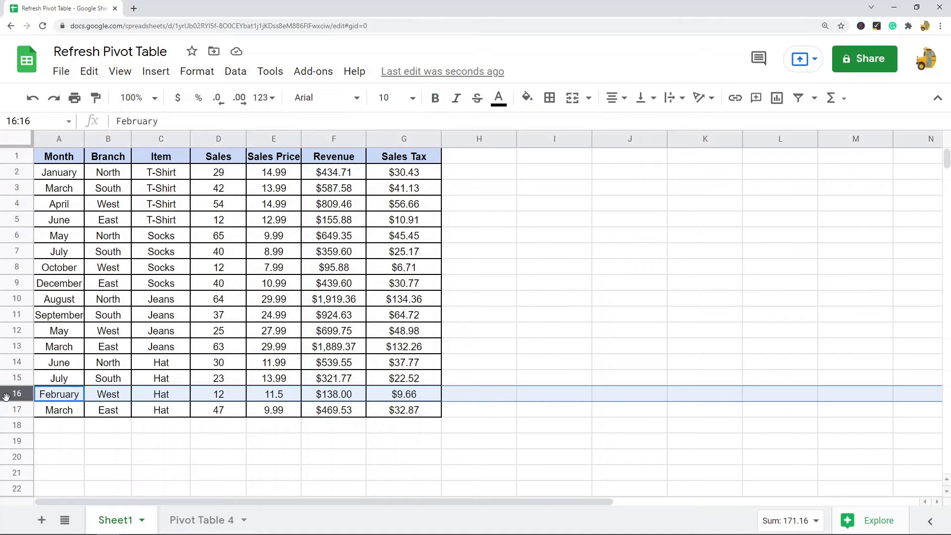
click(554, 236)
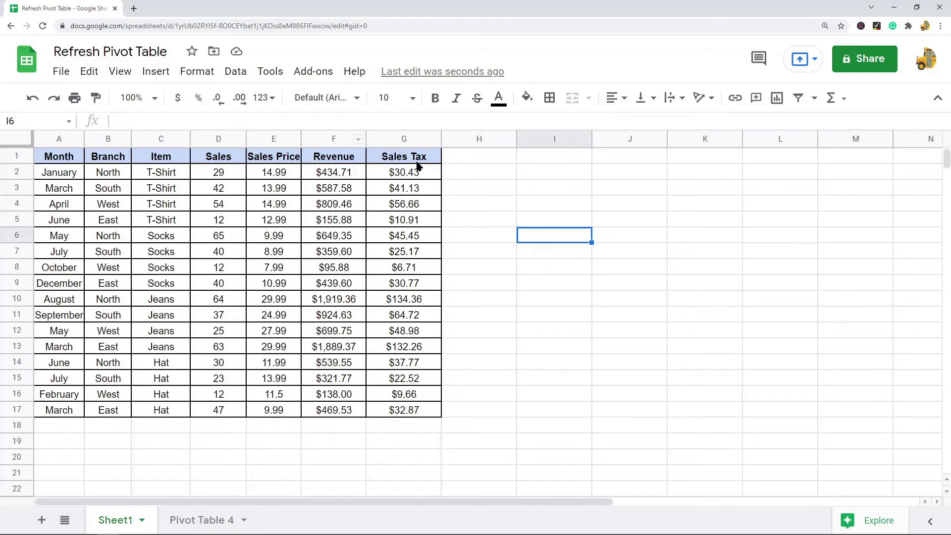
drag(403, 156, 413, 411)
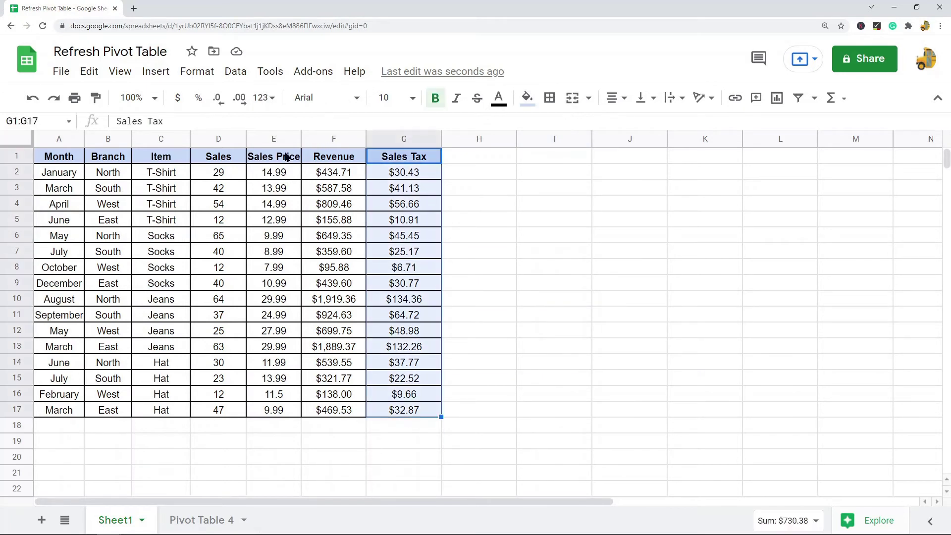
drag(274, 140, 333, 139)
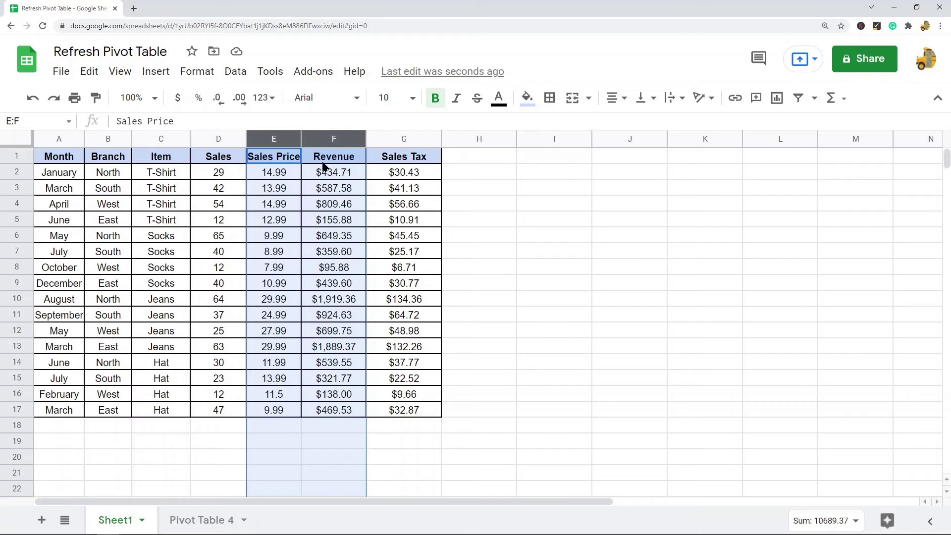
click(333, 251)
click(332, 139)
right_click(327, 156)
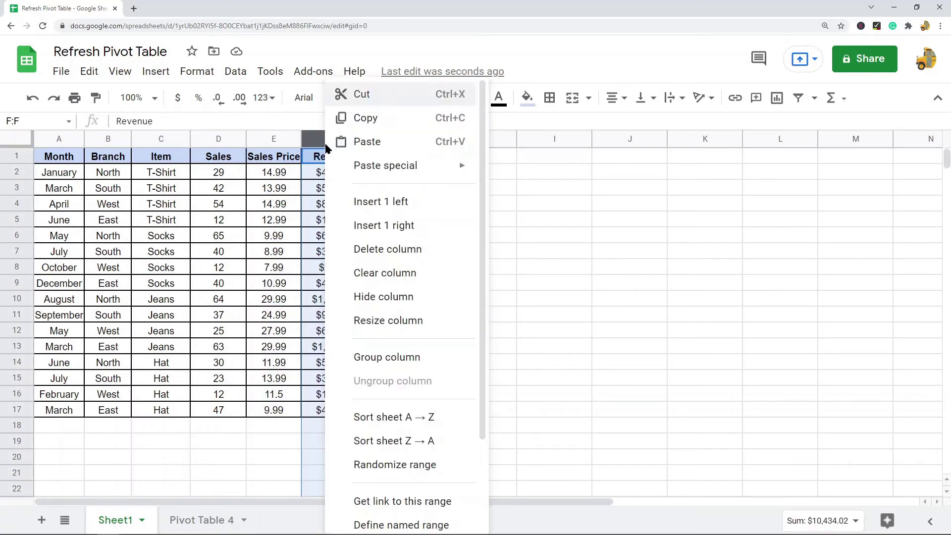
click(381, 202)
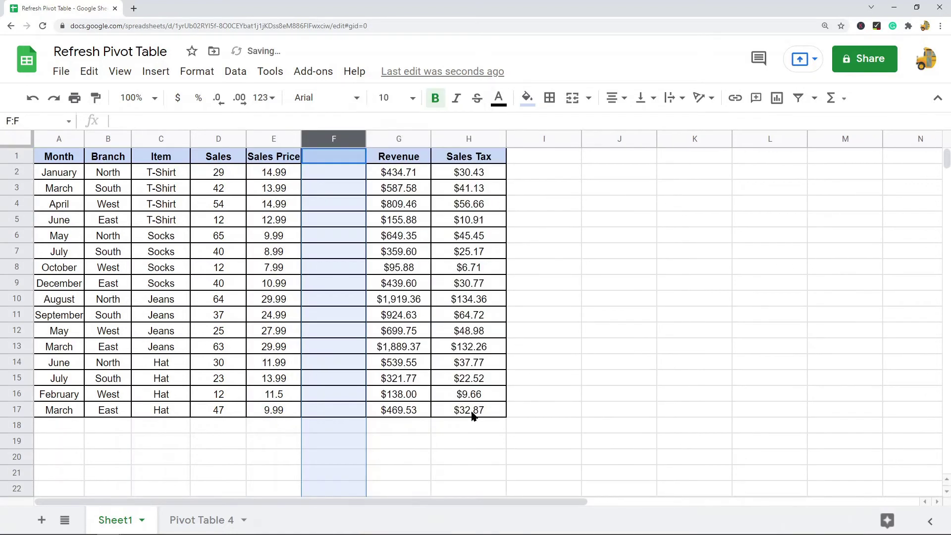
Step: Move the Sales Tax data from column H into the empty F1:F17
drag(469, 411, 469, 156)
key(ctrl+x)
click(333, 156)
key(ctrl+v)
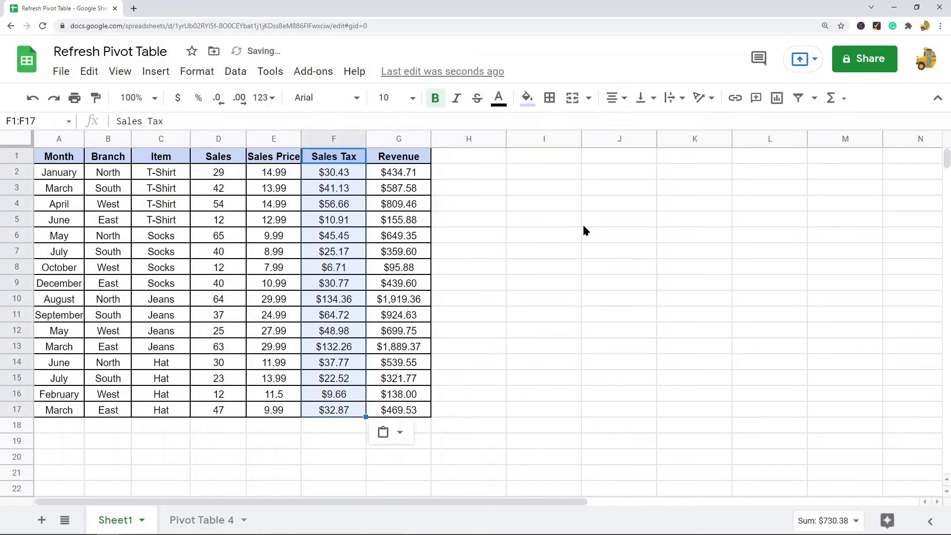
click(583, 224)
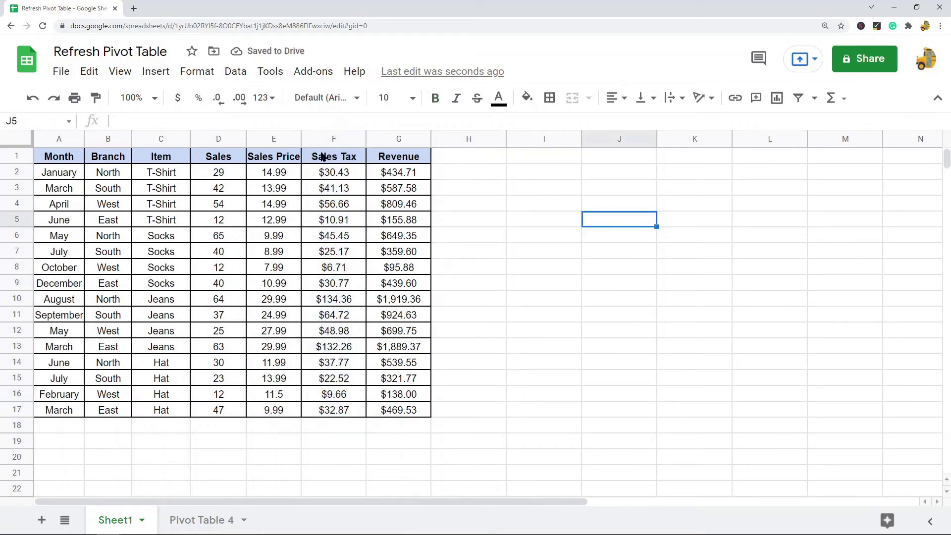
drag(322, 157, 333, 410)
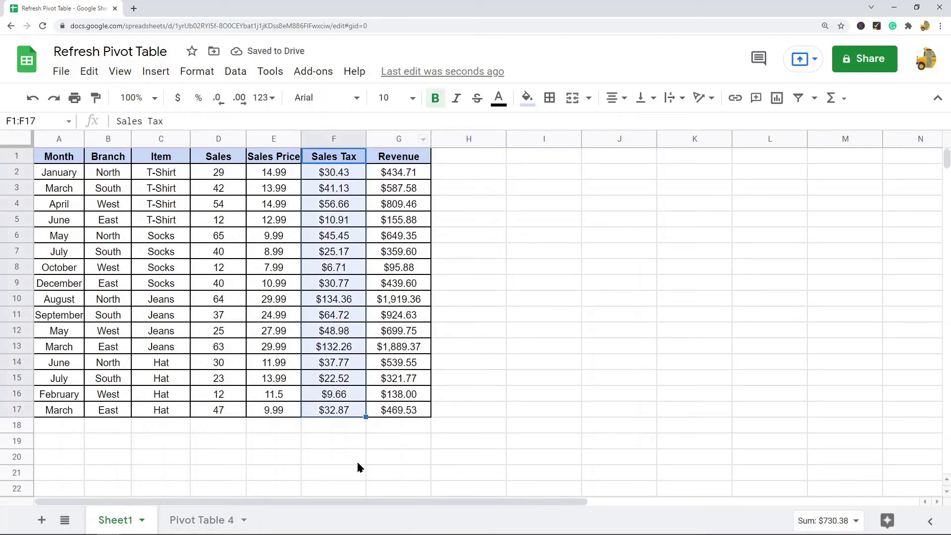
Step: Add SUM of Sales Tax to the Pivot Table 4 values
click(202, 519)
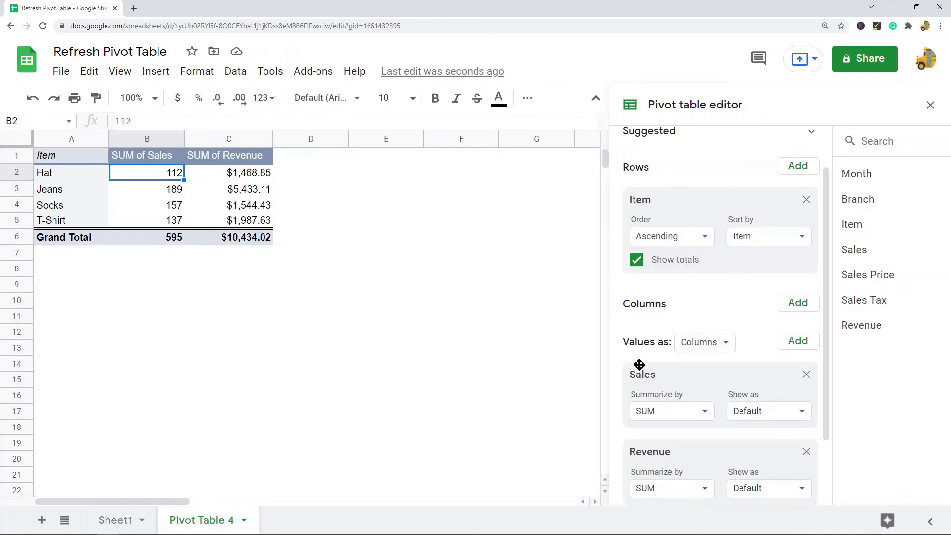
click(796, 340)
click(817, 292)
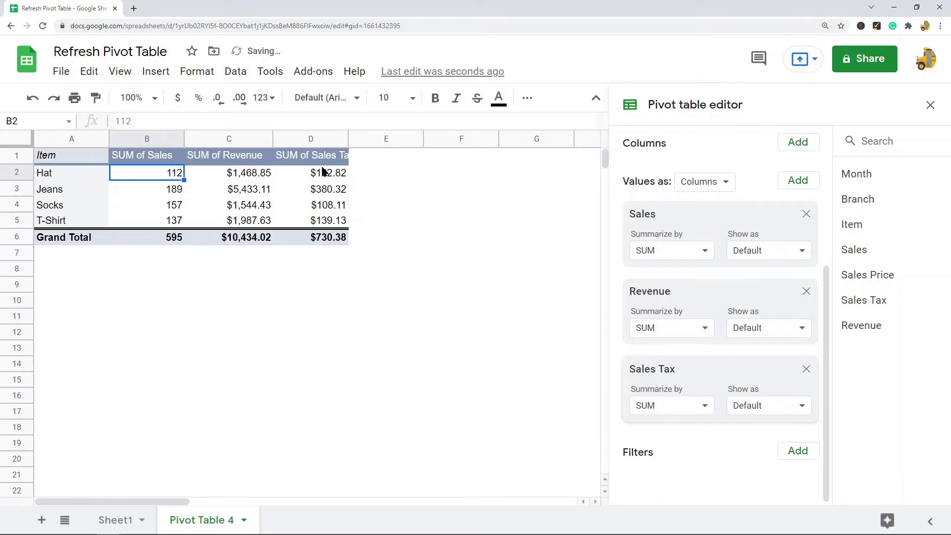
click(107, 520)
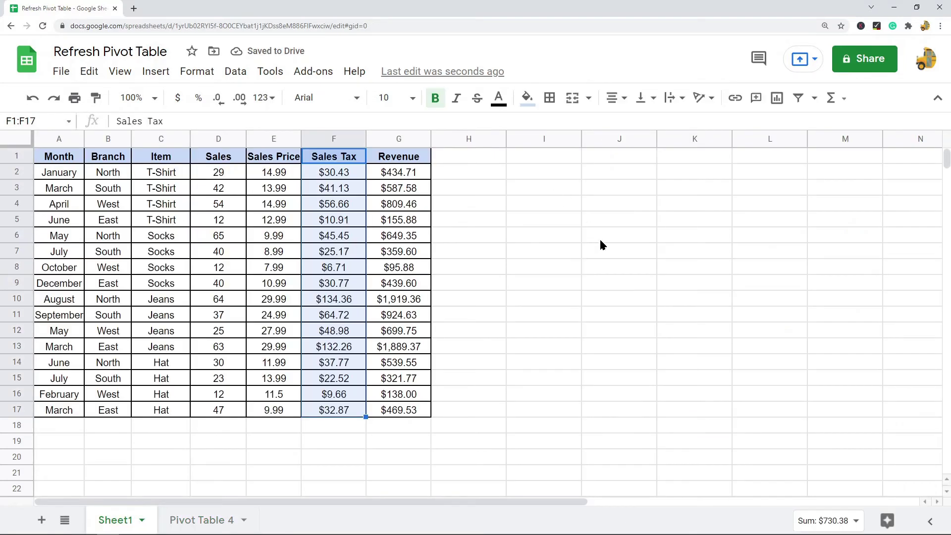
click(619, 282)
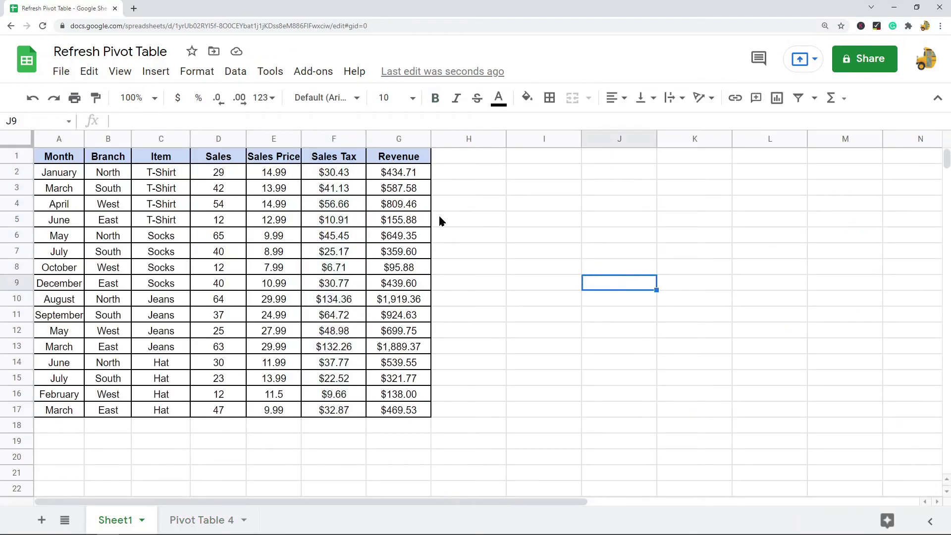
drag(58, 156, 416, 415)
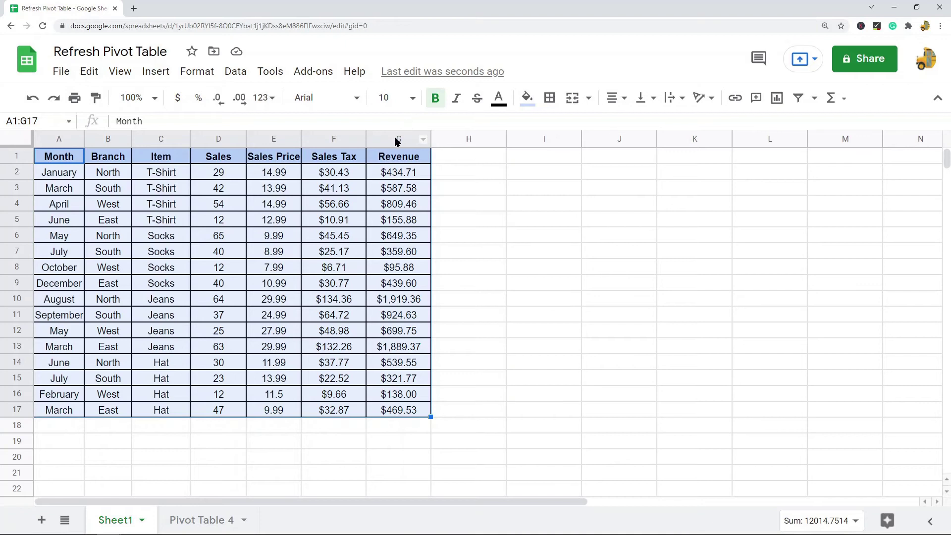
click(221, 139)
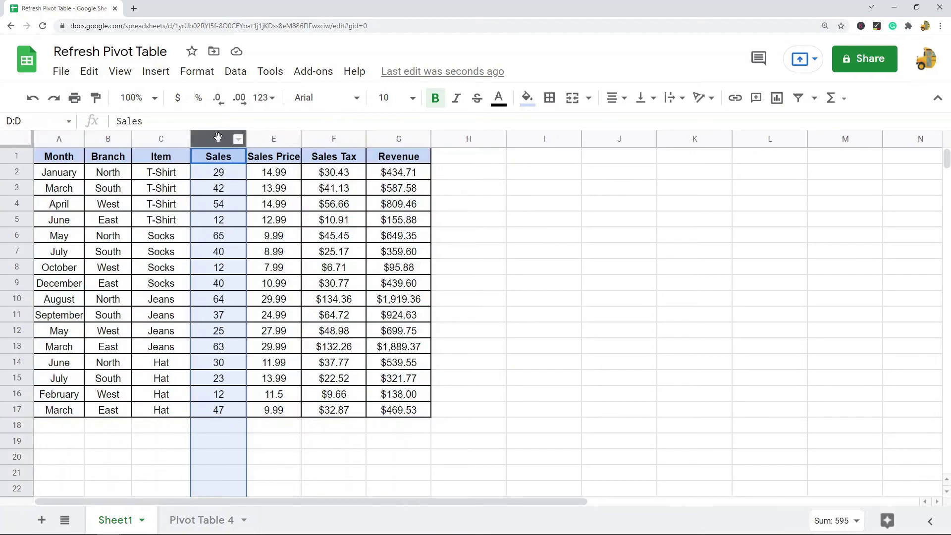
click(275, 140)
click(338, 140)
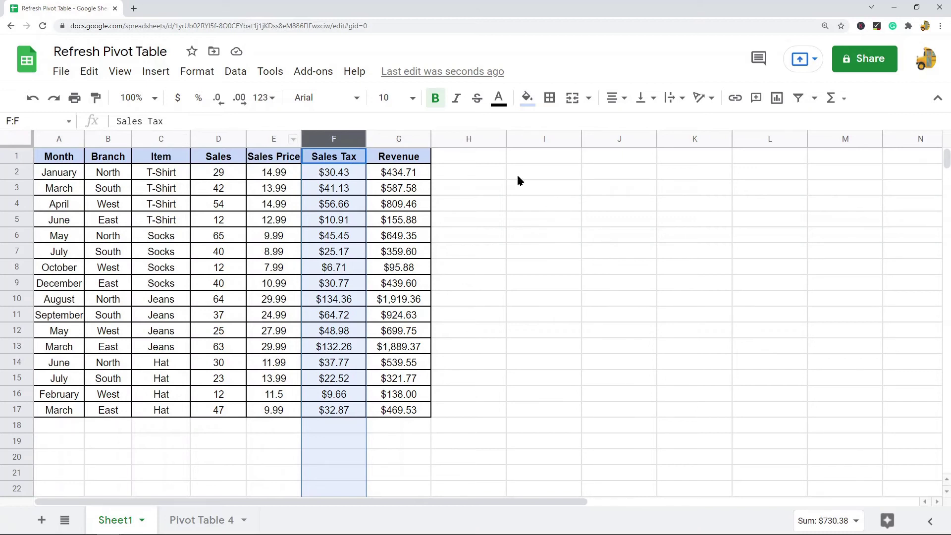
click(471, 140)
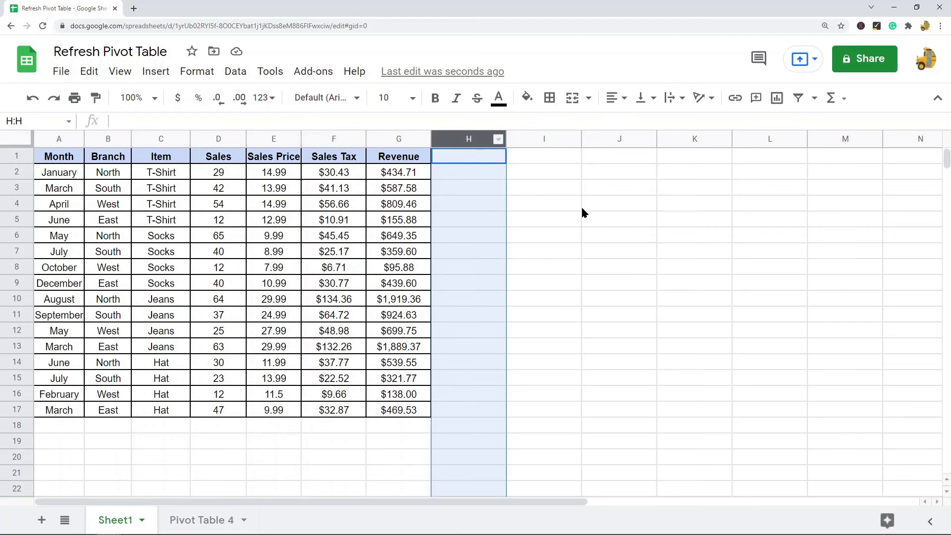
click(544, 315)
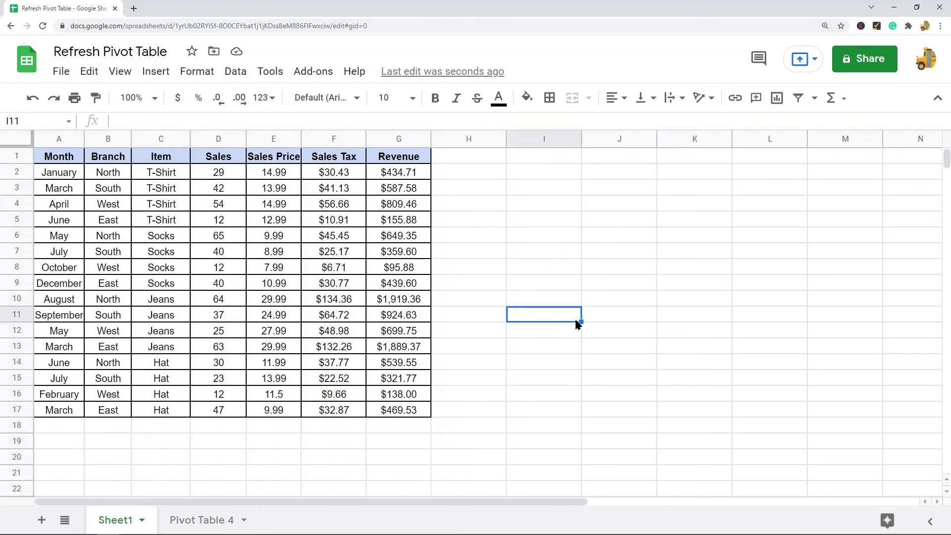
drag(54, 139, 398, 138)
scroll(223, 297, down, 3)
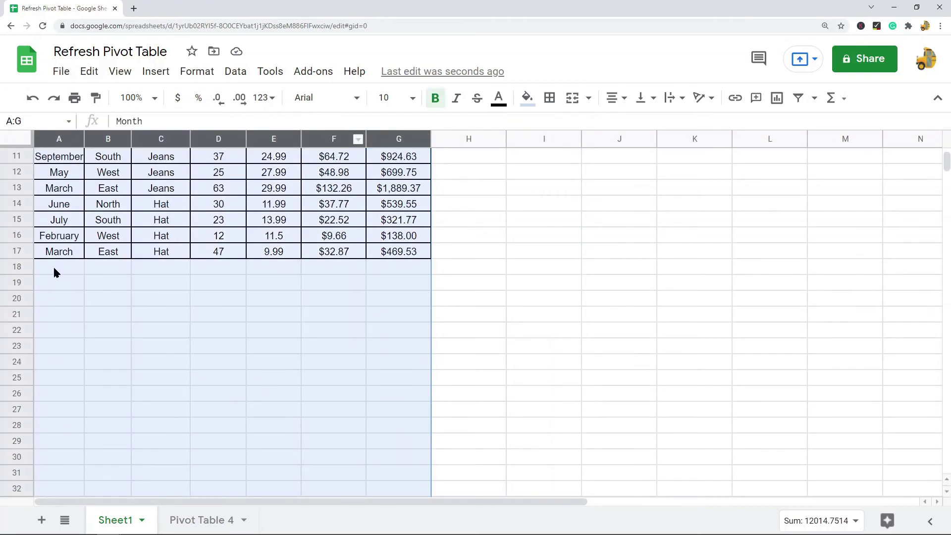
drag(59, 266, 508, 287)
drag(59, 283, 399, 283)
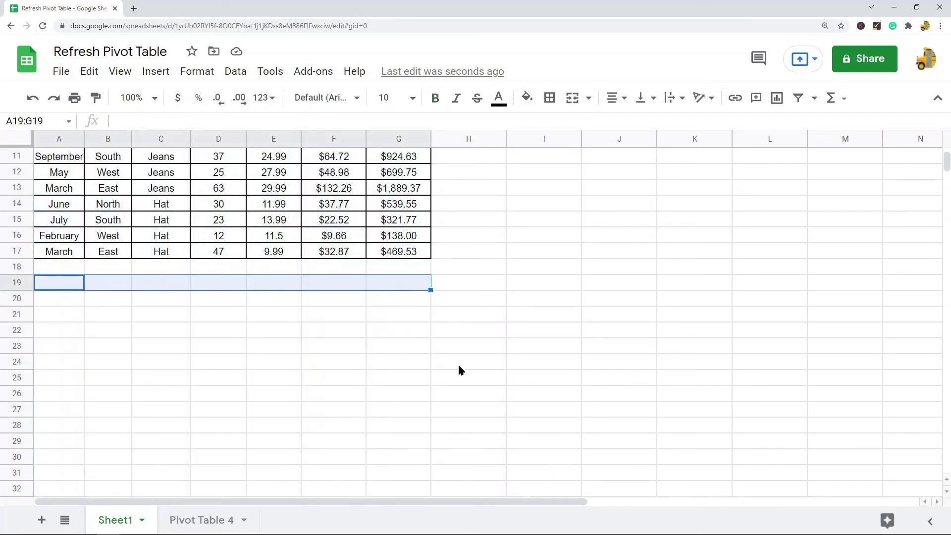
scroll(460, 364, up, 1)
scroll(475, 335, up, 3)
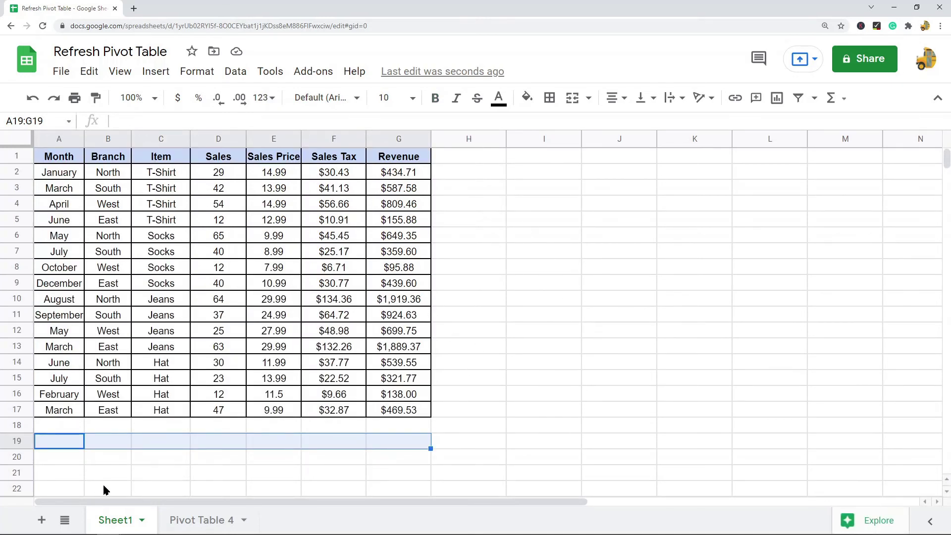
Step: On Pivot Table 4, delete the Sales Tax value field and select Sales totals B1:B5
click(189, 518)
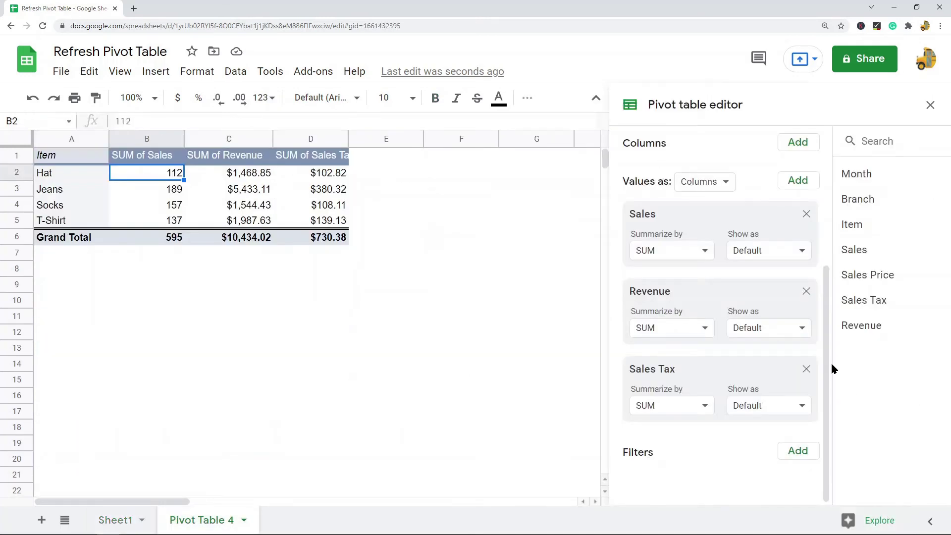
click(807, 369)
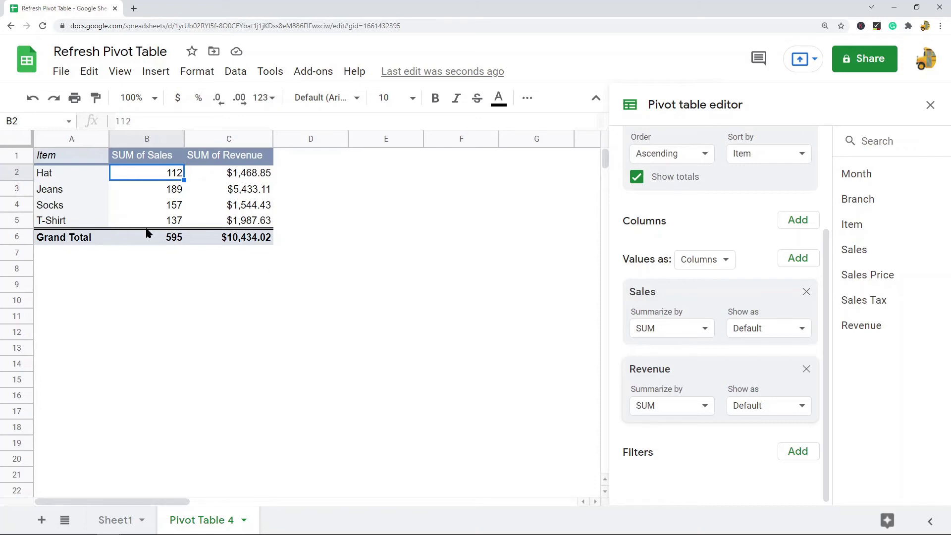
drag(156, 223, 156, 158)
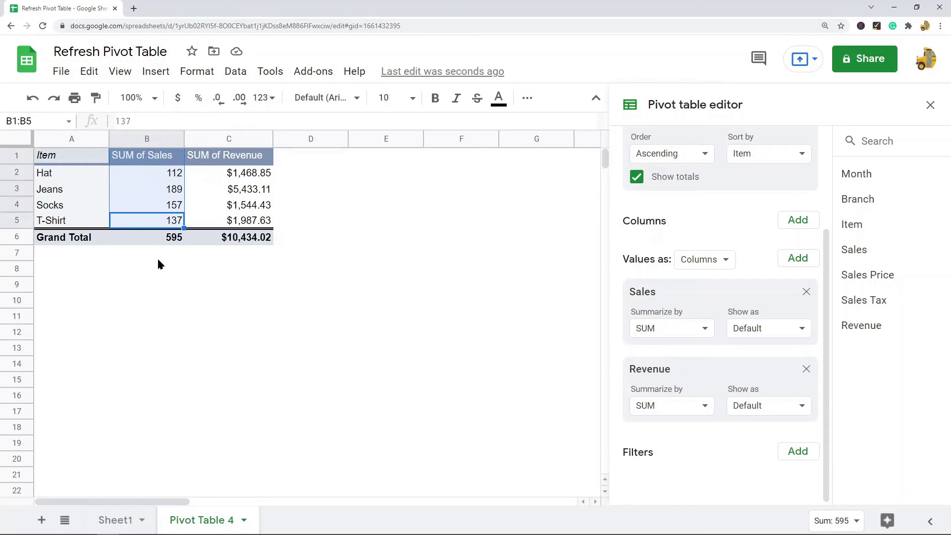
Step: Select the SUM of Sales header B1 and create a filter on the pivot range
click(279, 288)
click(147, 155)
click(236, 70)
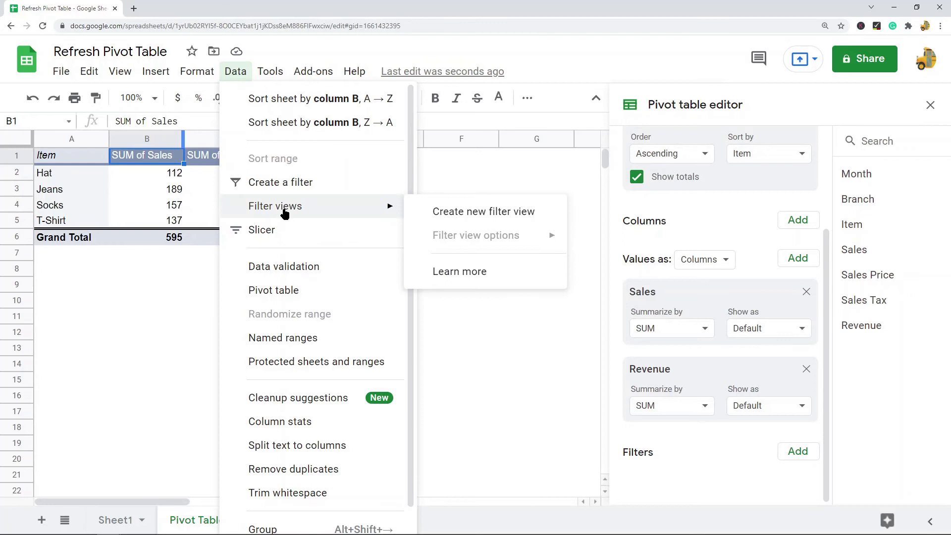
click(279, 182)
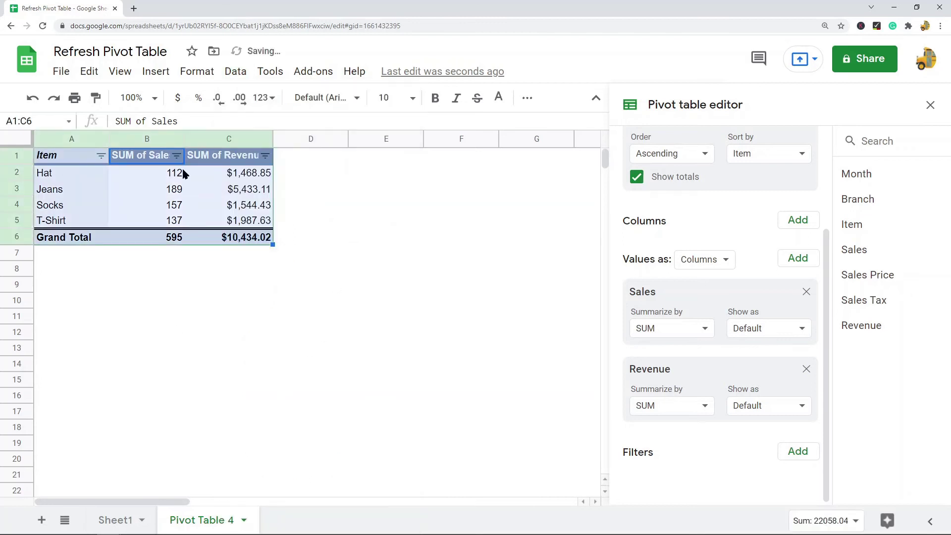
Step: Filter SUM of Sales by condition to show only values greater than 150
click(176, 155)
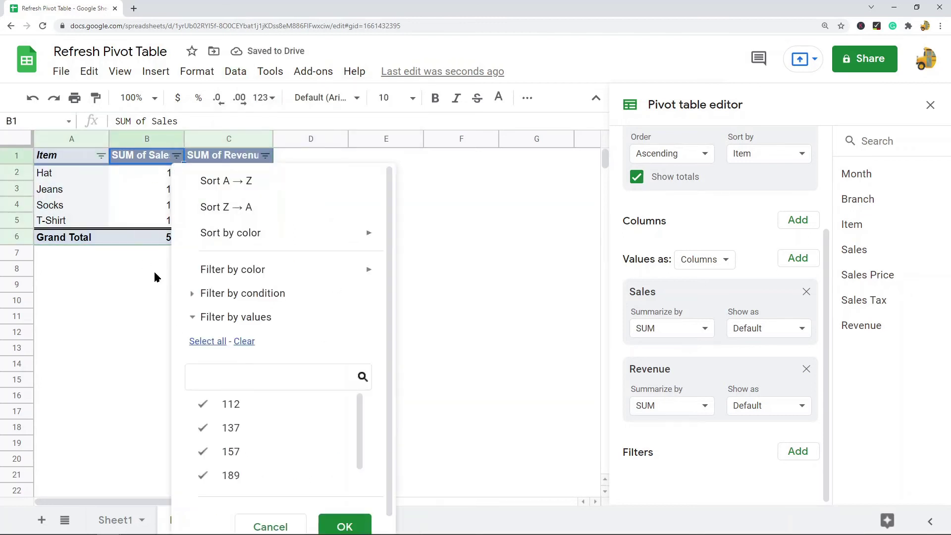
click(204, 293)
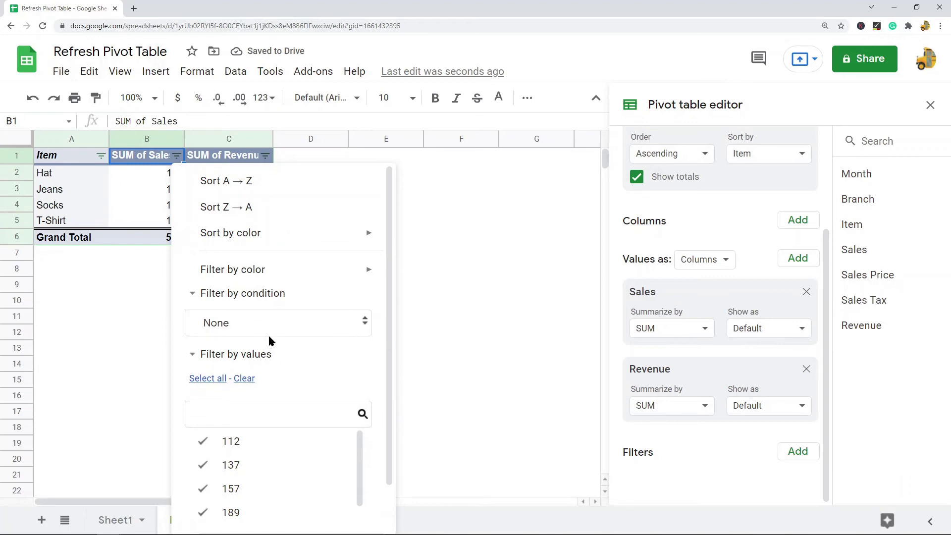
scroll(268, 333, down, 3)
scroll(269, 327, down, 1)
scroll(268, 317, up, 2)
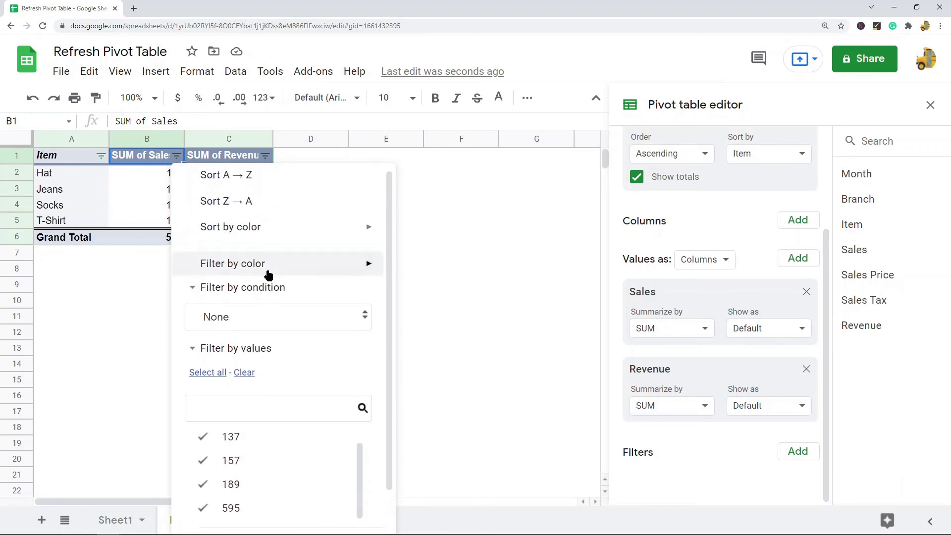
click(268, 316)
scroll(268, 401, down, 3)
scroll(266, 444, down, 2)
scroll(267, 416, down, 2)
click(253, 334)
click(267, 351)
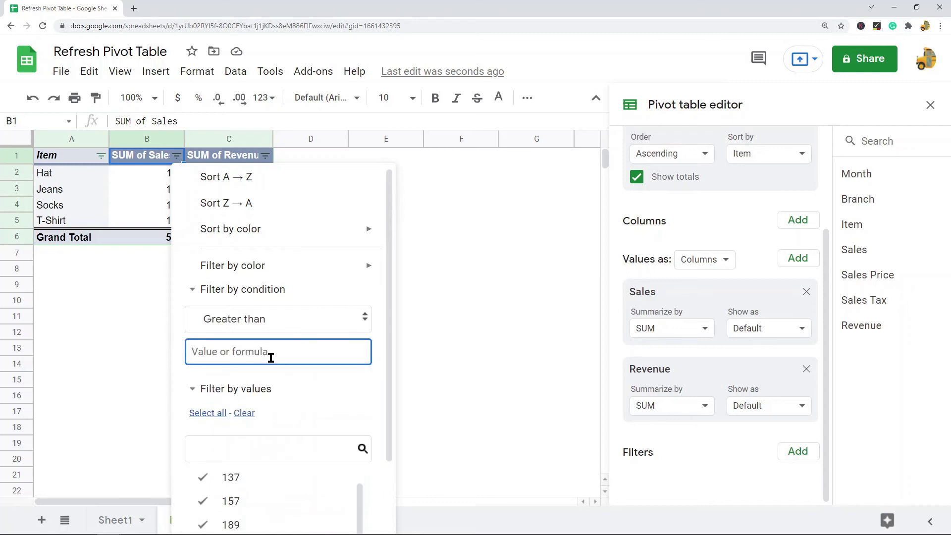
text(150)
scroll(360, 413, down, 2)
scroll(359, 413, down, 1)
click(344, 510)
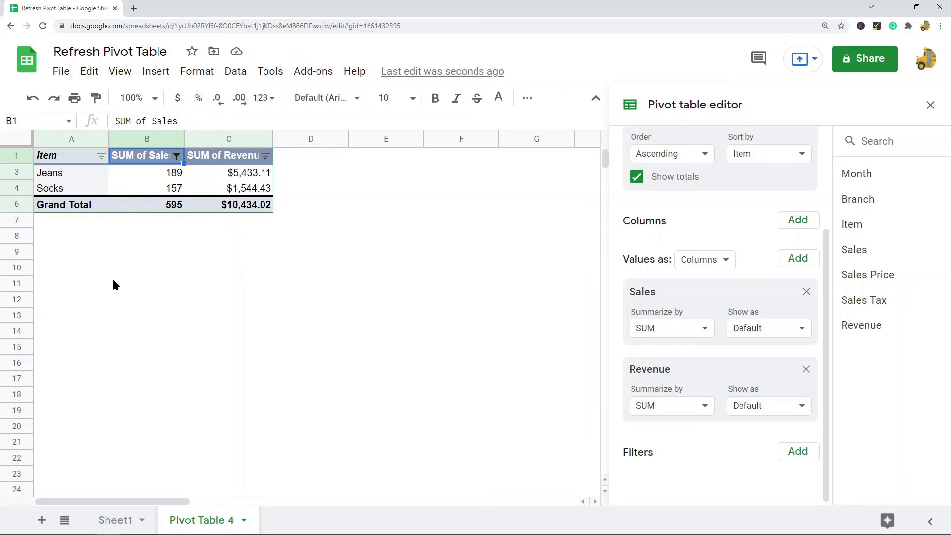
Step: On Sheet1, edit D14 from 30 to 230 and select the Hat sales cells D14:D17
click(112, 524)
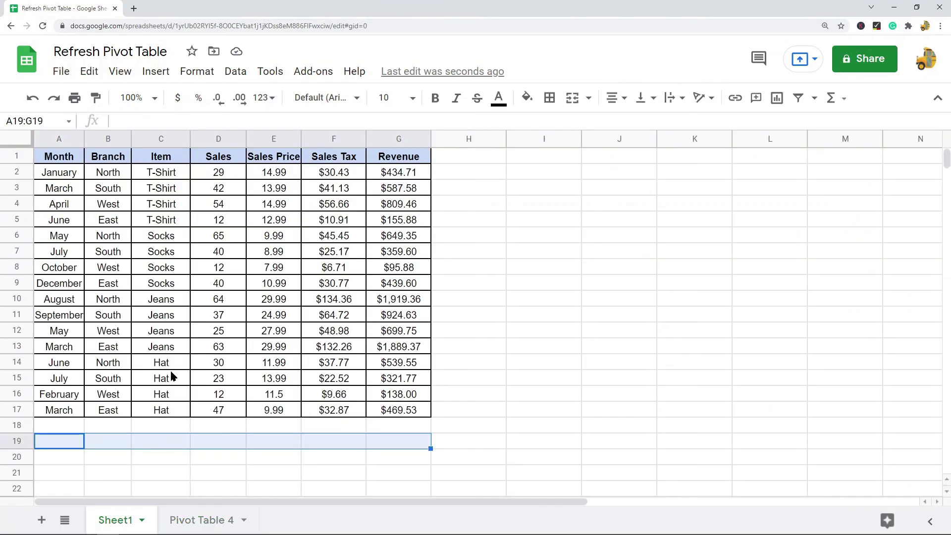
click(209, 363)
double_click(216, 363)
click(212, 363)
text(2)
click(217, 440)
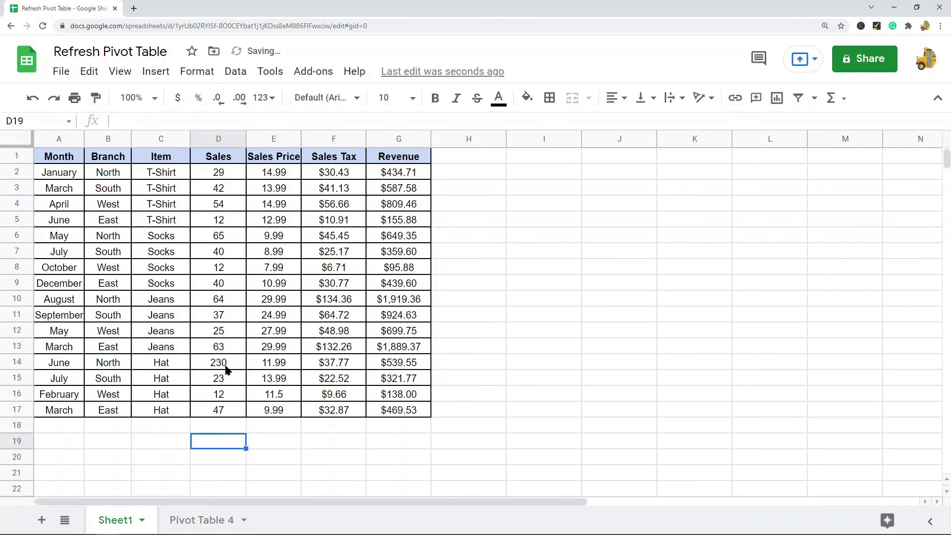
drag(218, 363, 222, 414)
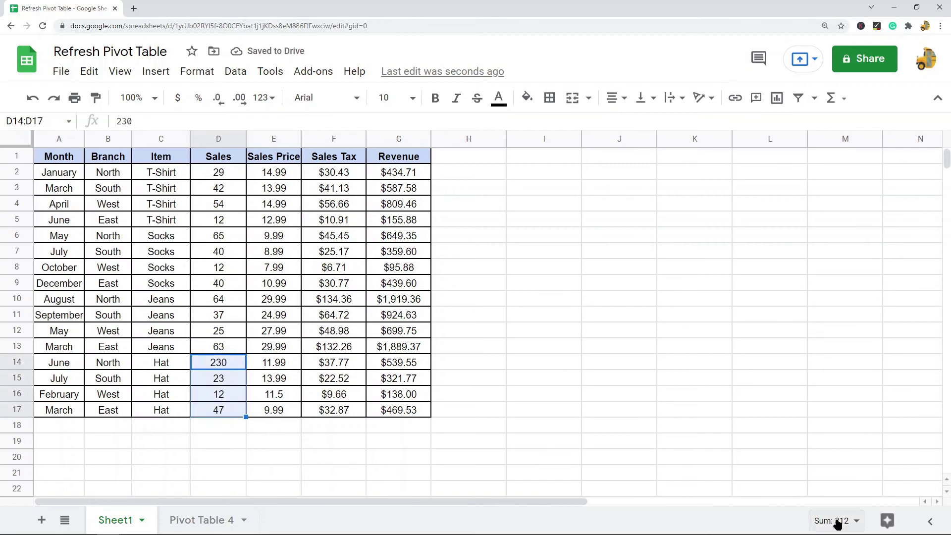
Step: Return to Pivot Table 4, showing the 795 sales grand total, and select cell B11
click(193, 519)
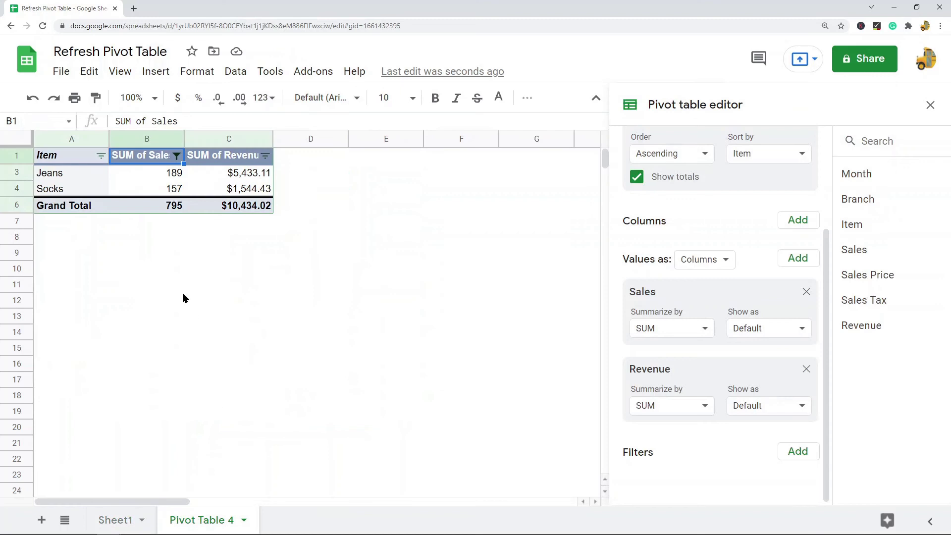
click(179, 283)
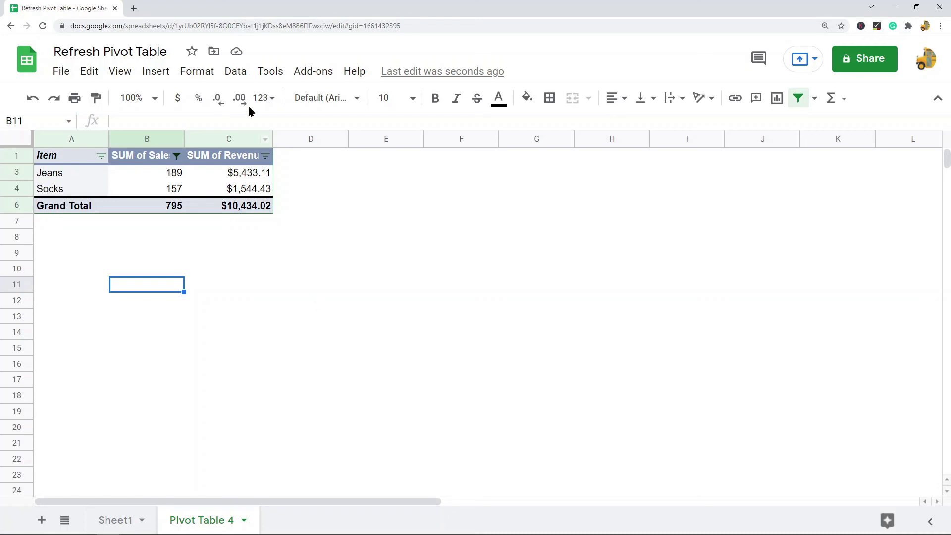
click(235, 71)
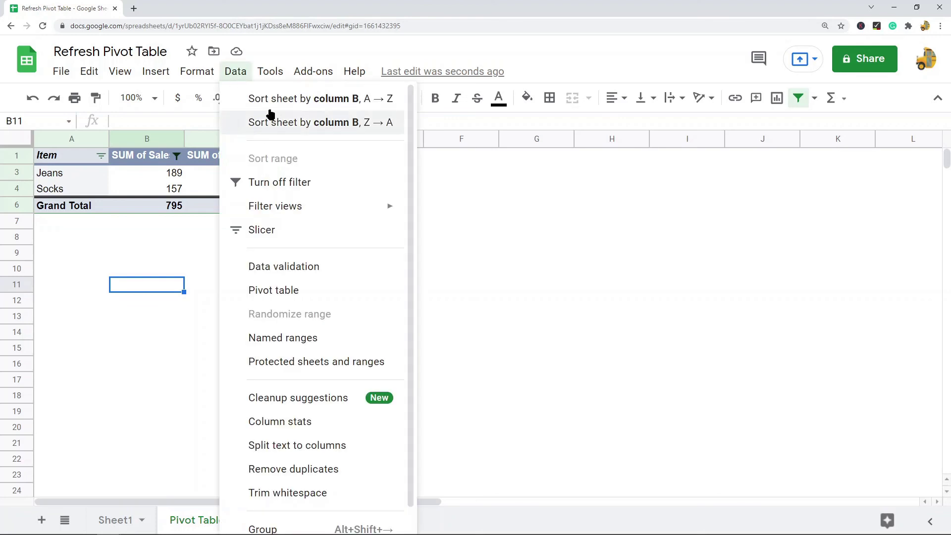
Step: Turn off the pivot filter and select Hat's sales total of 312 in B2
click(291, 182)
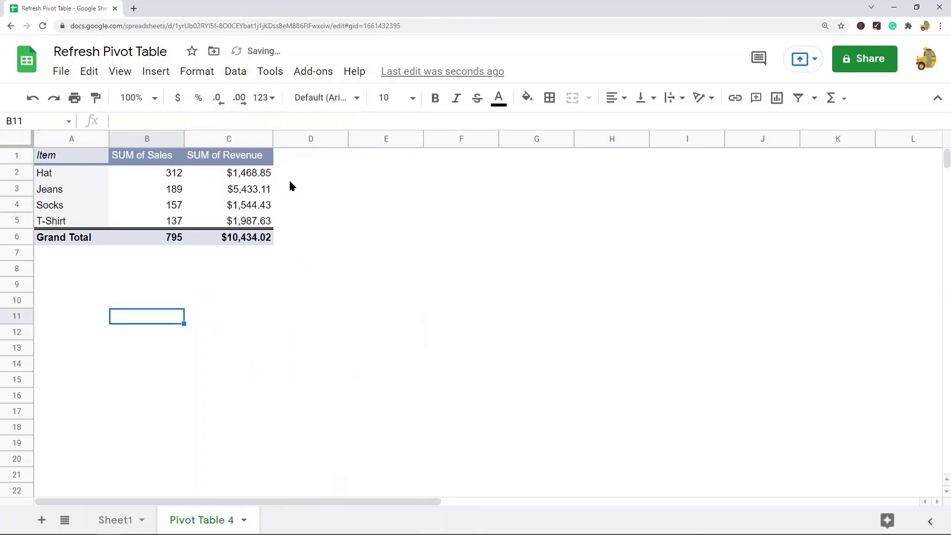
click(64, 176)
click(157, 170)
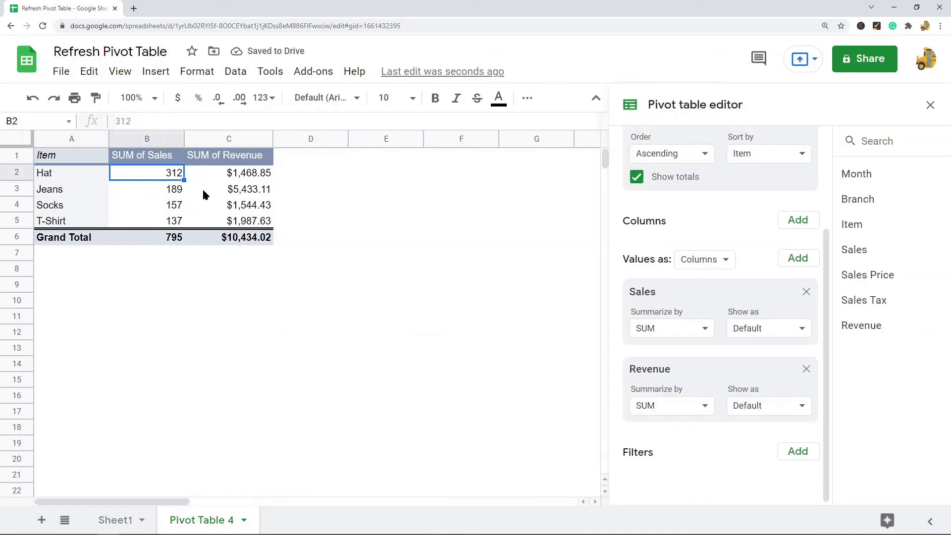
Step: Recreate a filter from the SUM of Sales header cell B1 via Data > Create a filter
click(172, 157)
click(235, 72)
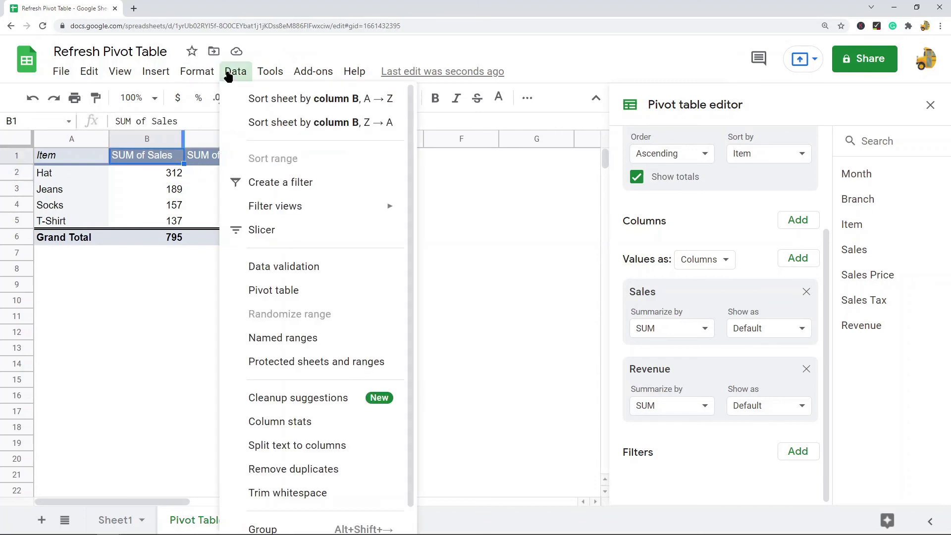
click(281, 182)
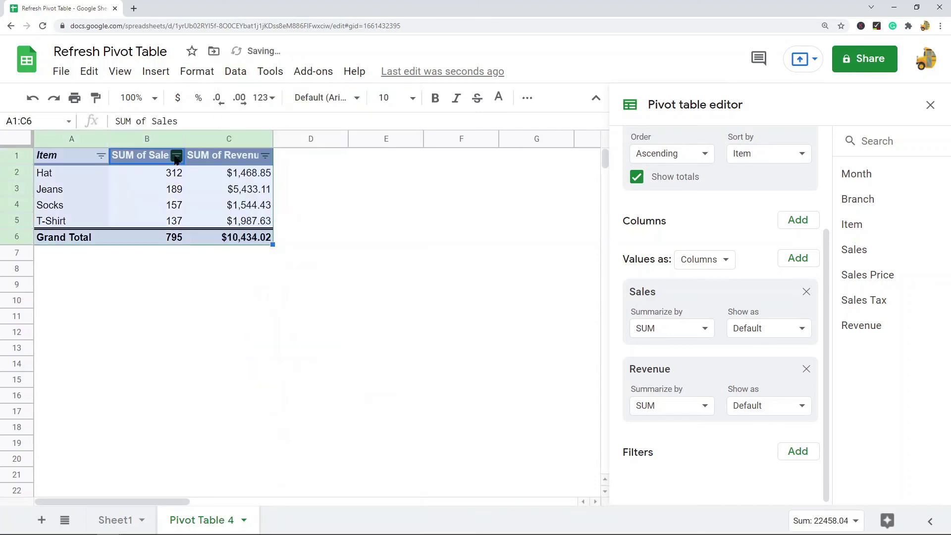